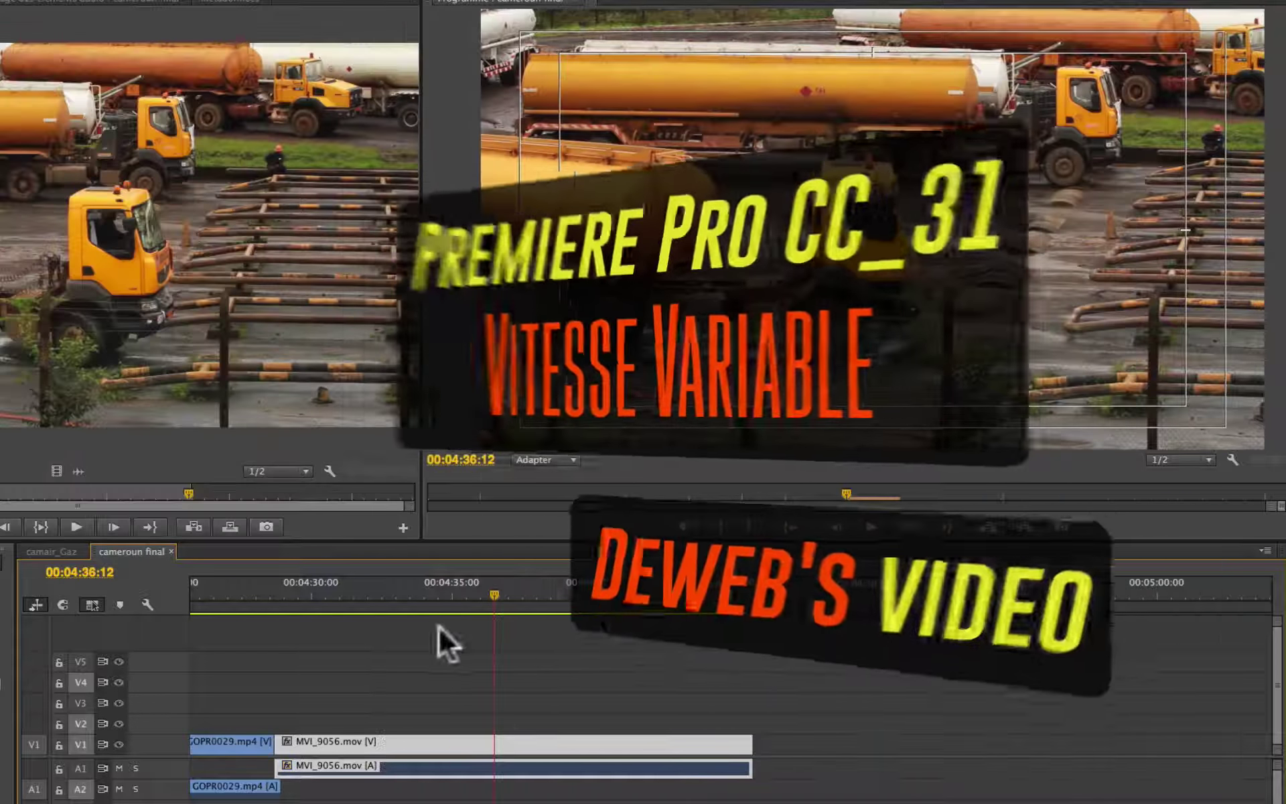
Play the MVI_9056 clip from its start to review it.
{"action": "mouse_move", "coordinate": [274, 581]}
{"action": "left_mouse_down"}
{"action": "mouse_move", "coordinate": [213, 636]}
{"action": "mouse_move", "coordinate": [272, 641]}
{"action": "left_mouse_up"}
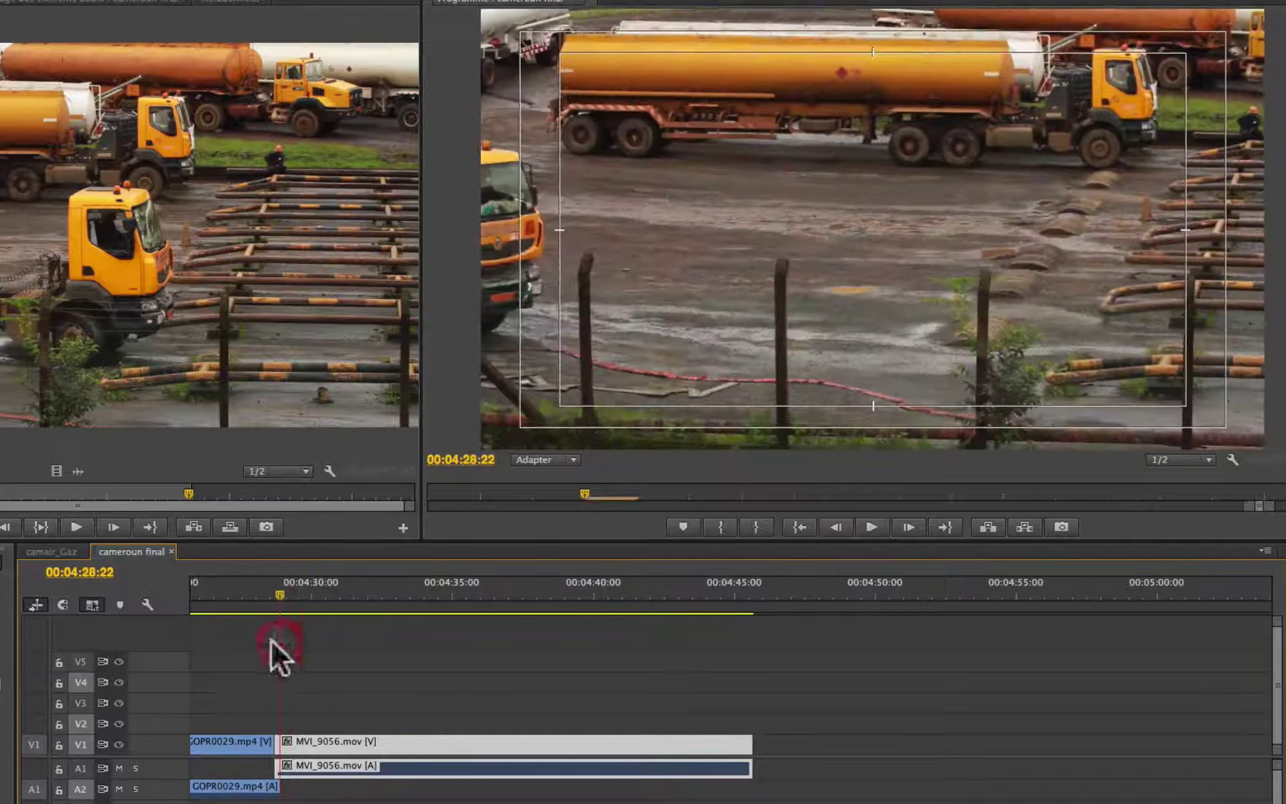
{"action": "key", "text": "space"}
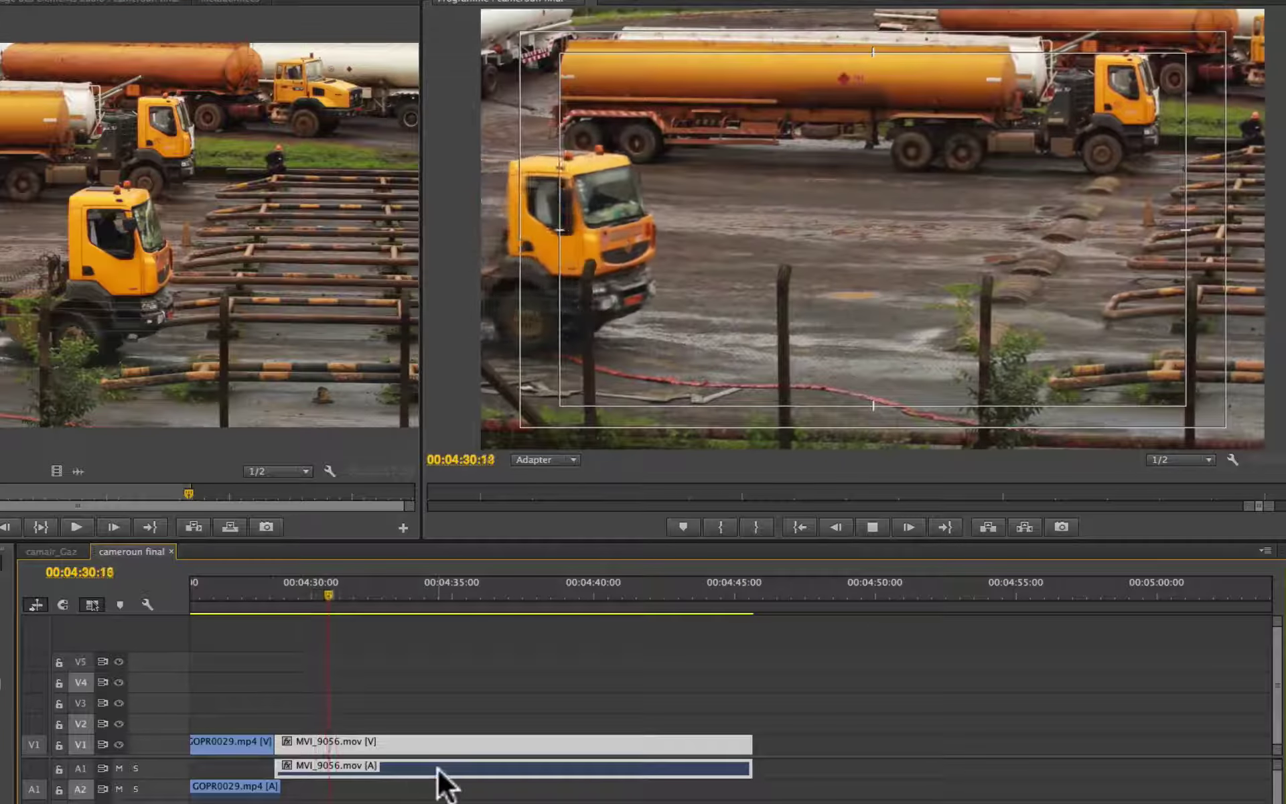
{"action": "key", "text": "space"}
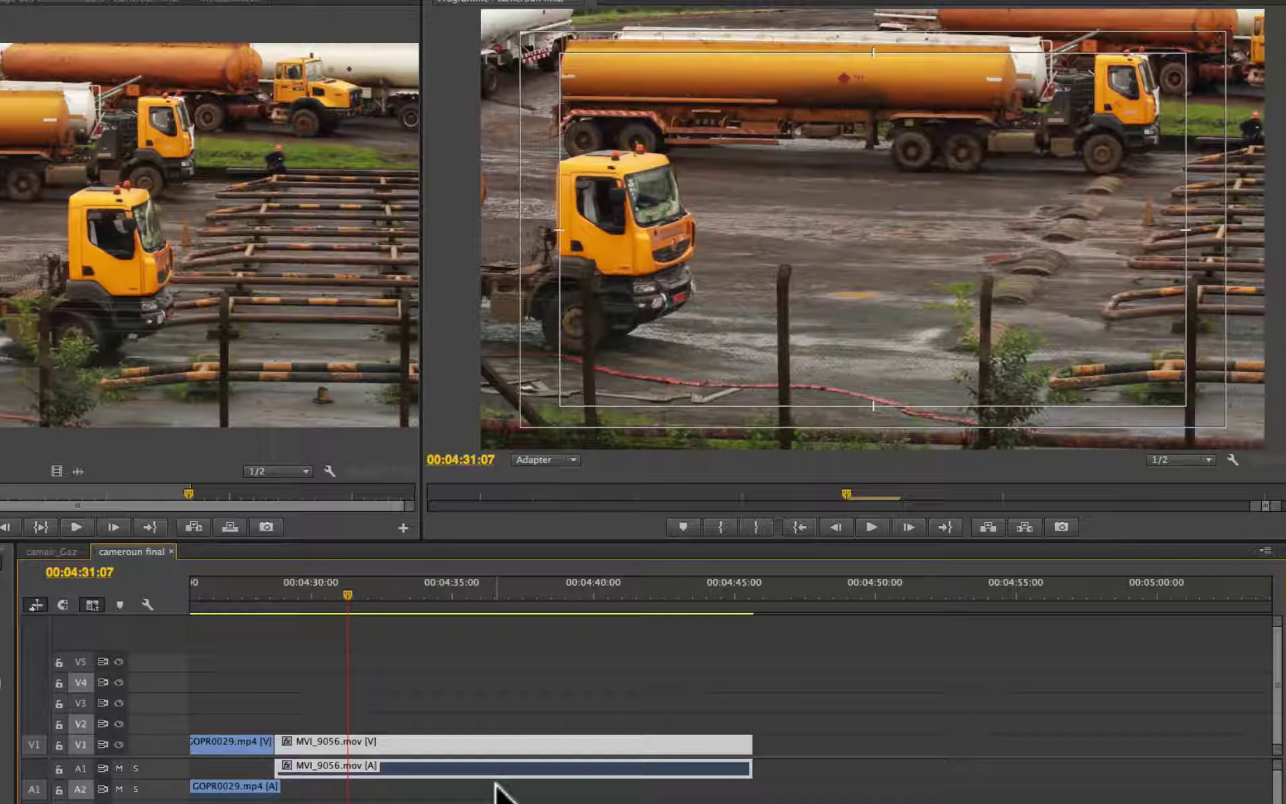
Enlarge the V1 track to show frame thumbnails and zoom the timeline in on MVI_9056.
{"action": "left_click_drag", "start_coordinate": [159, 732], "coordinate": [166, 661]}
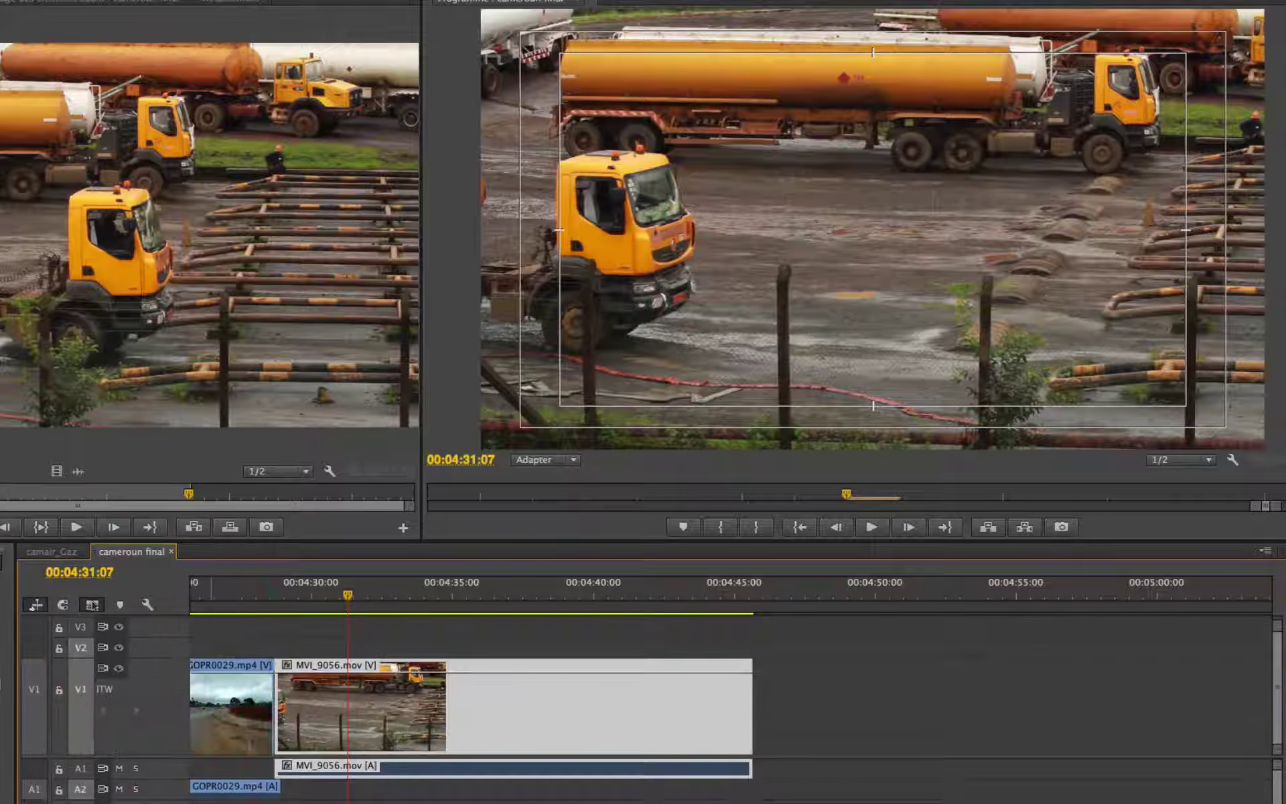
{"action": "key", "text": "="}
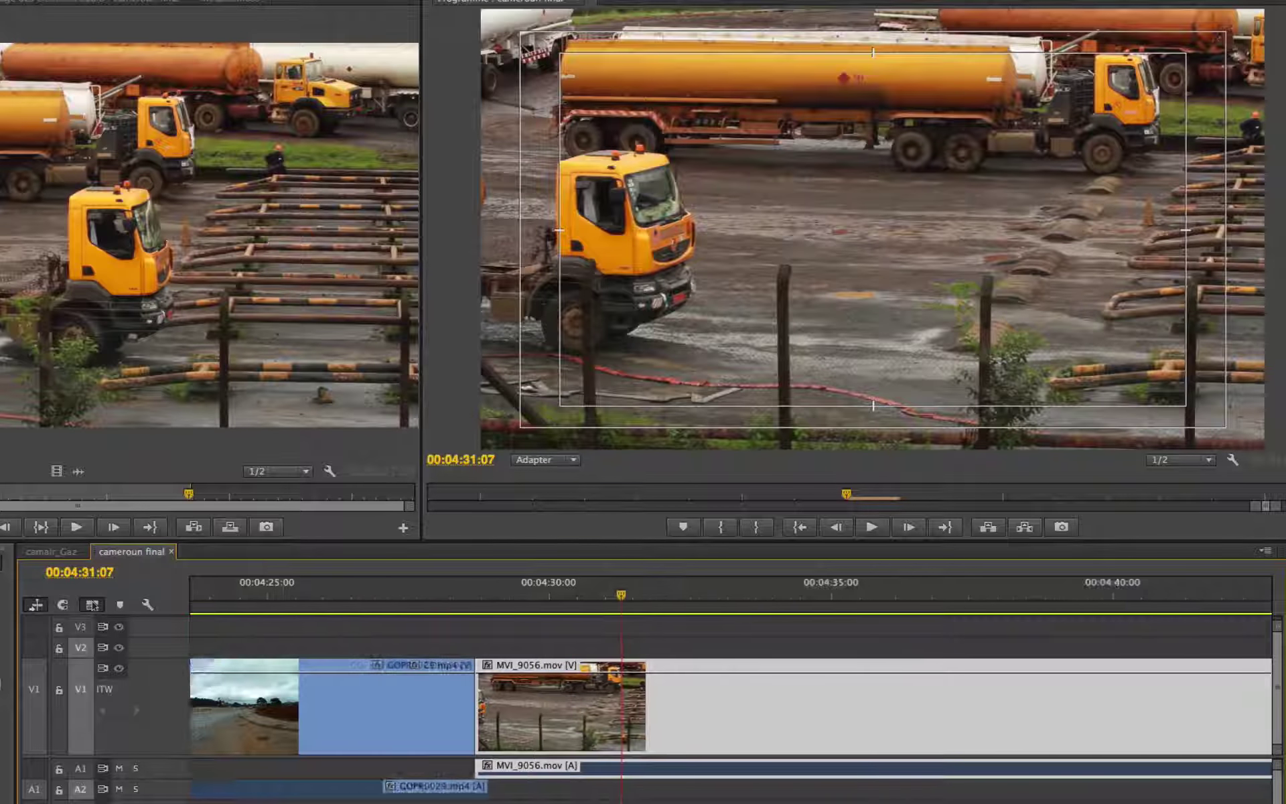
{"action": "scroll", "coordinate": [730, 697], "scroll_direction": "right", "scroll_amount": 2}
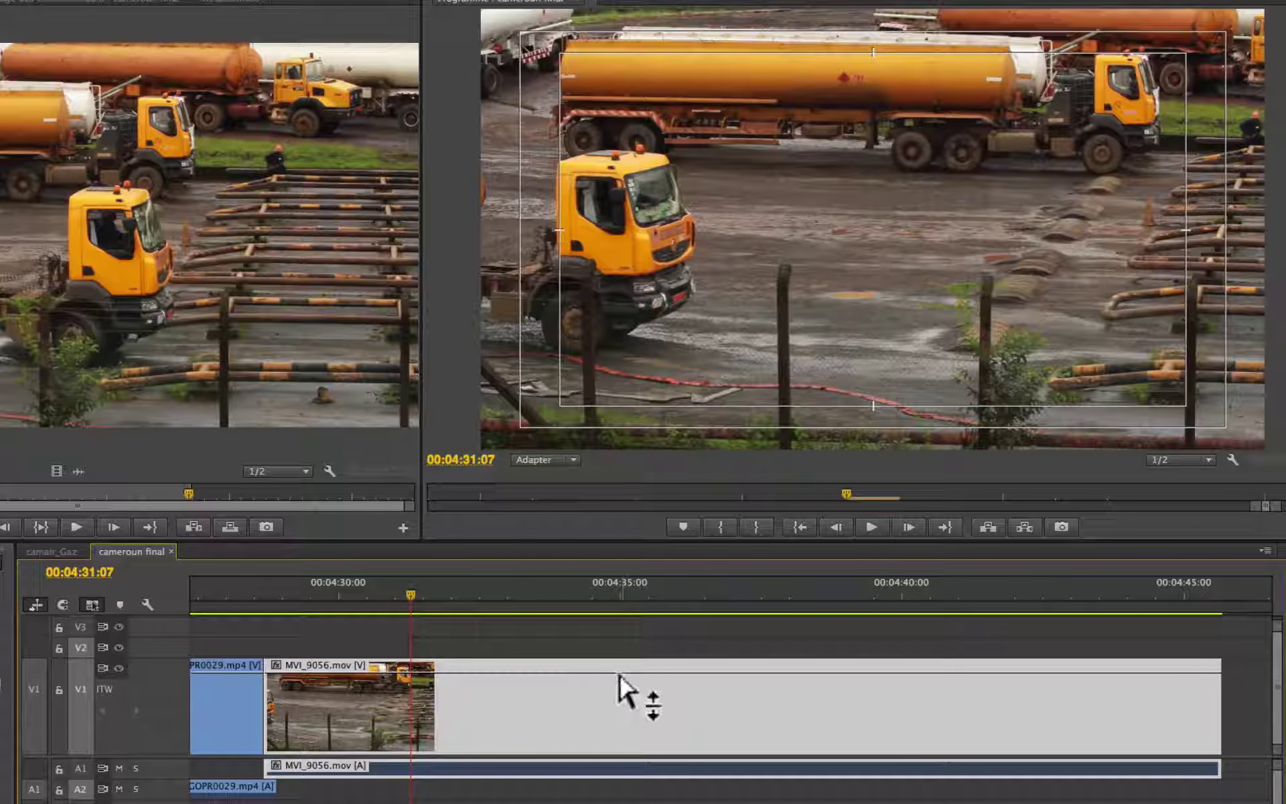
Switch the MVI_9056 clip's keyframe display to Remappage temporel › Vitesse.
{"action": "right_click", "coordinate": [484, 681]}
{"action": "mouse_move", "coordinate": [602, 794]}
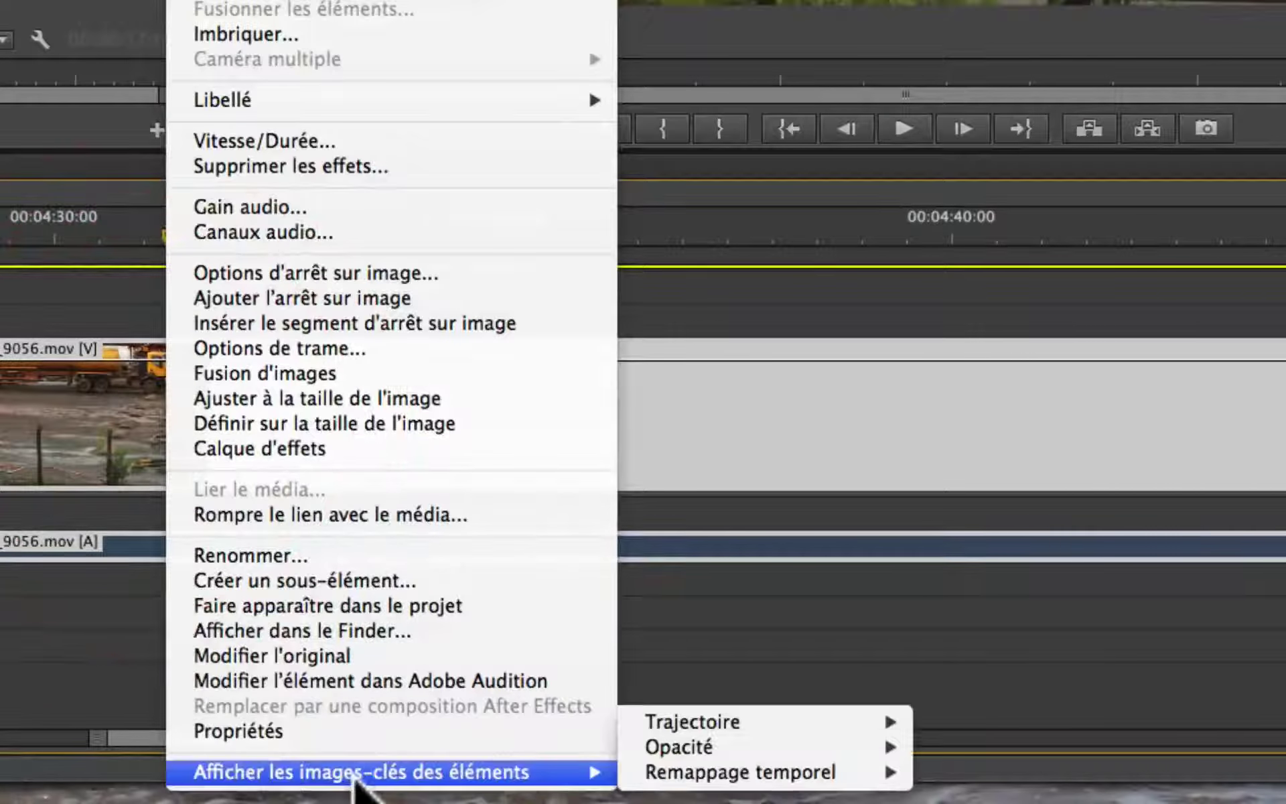
{"action": "mouse_move", "coordinate": [653, 731]}
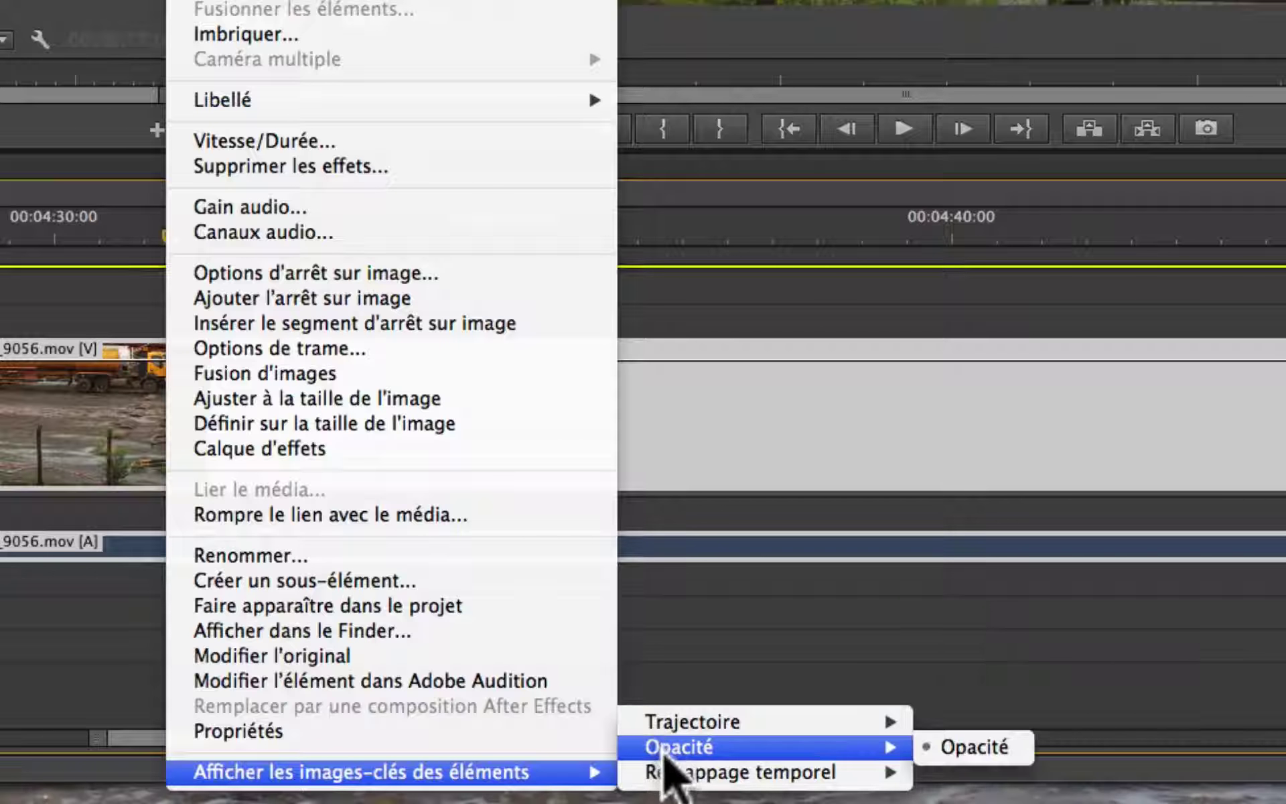
{"action": "mouse_move", "coordinate": [666, 765]}
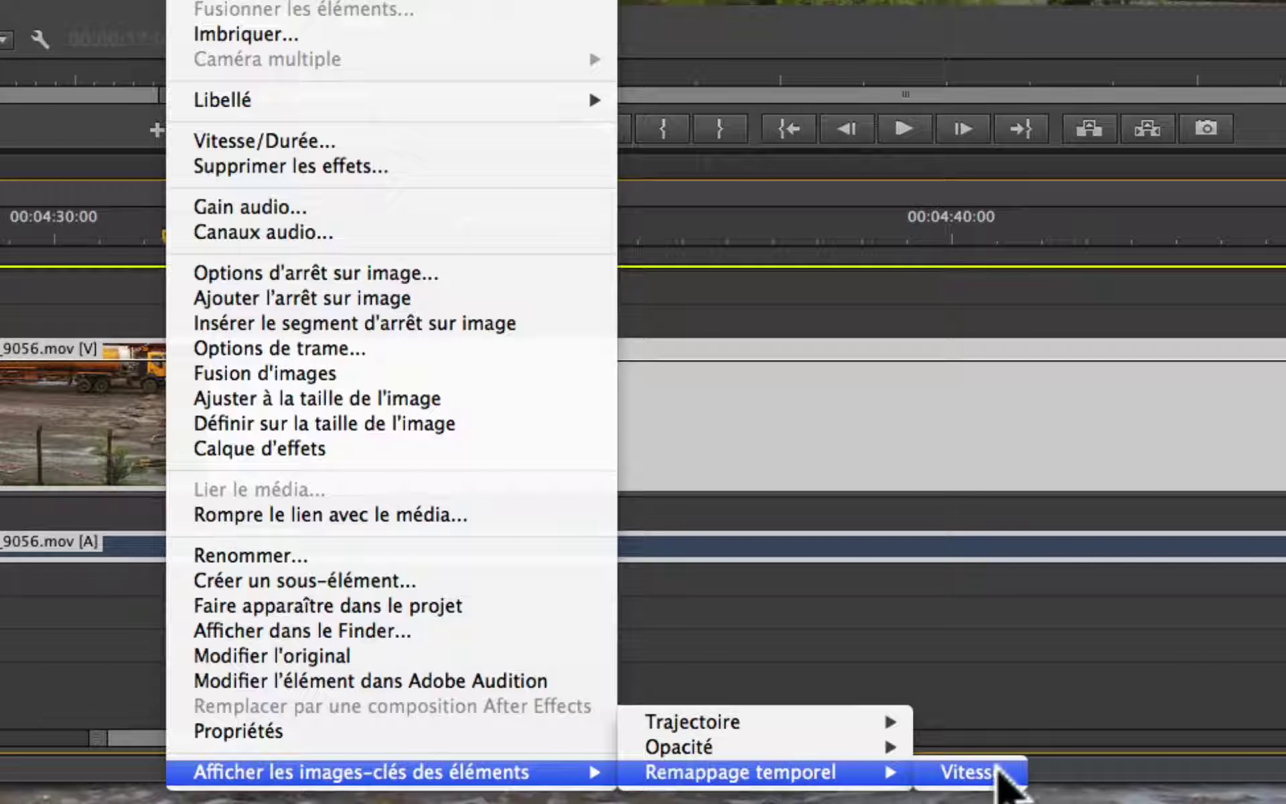
{"action": "left_click", "coordinate": [996, 769]}
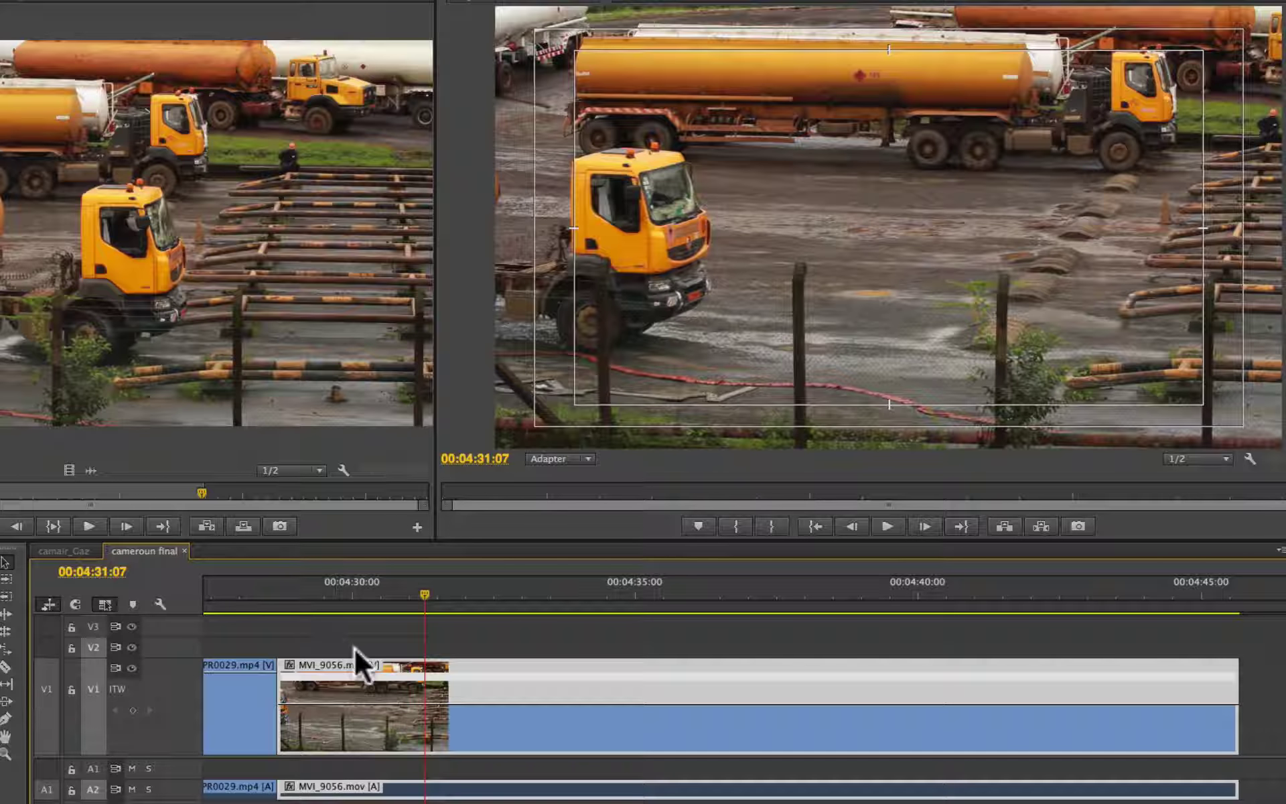
Drag the MVI_9056 speed rubber band down and back up, leaving its speed and length unchanged.
{"action": "left_click", "coordinate": [418, 703]}
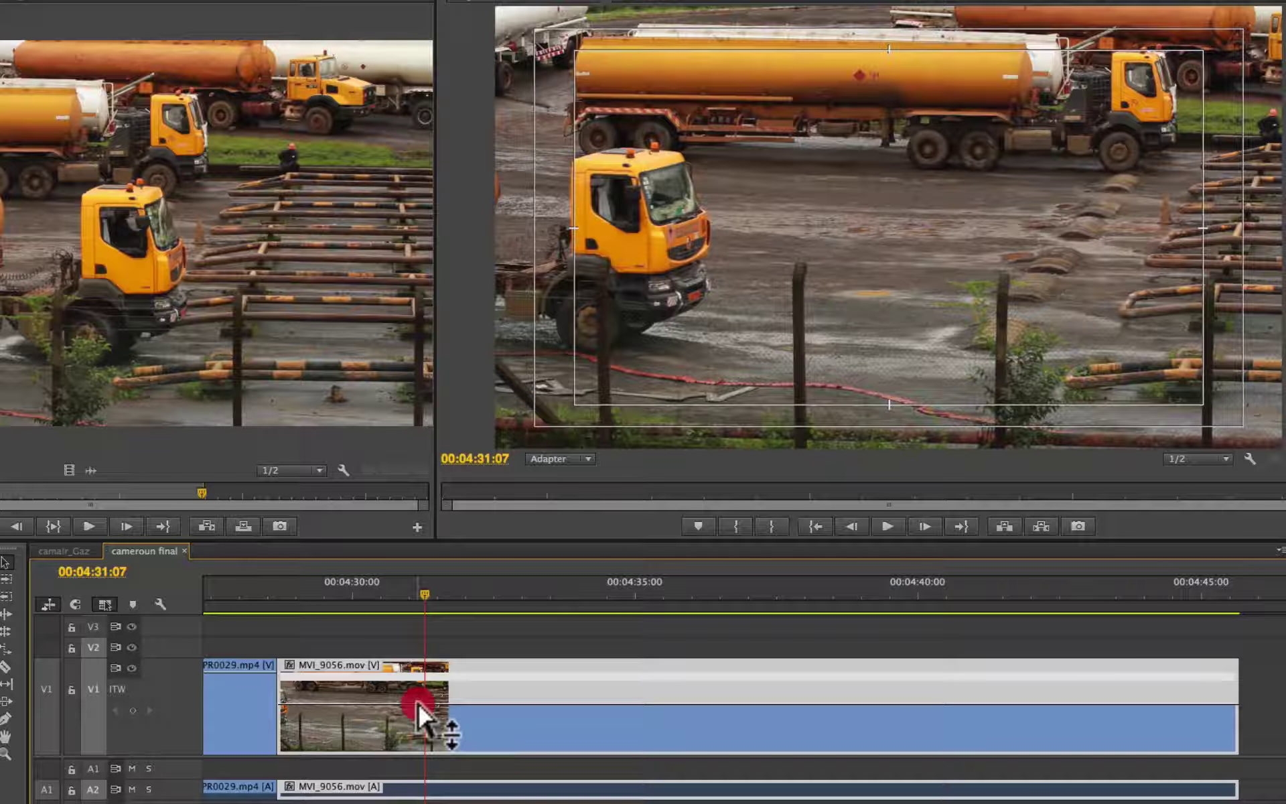
{"action": "left_click_drag", "start_coordinate": [418, 703], "coordinate": [417, 710]}
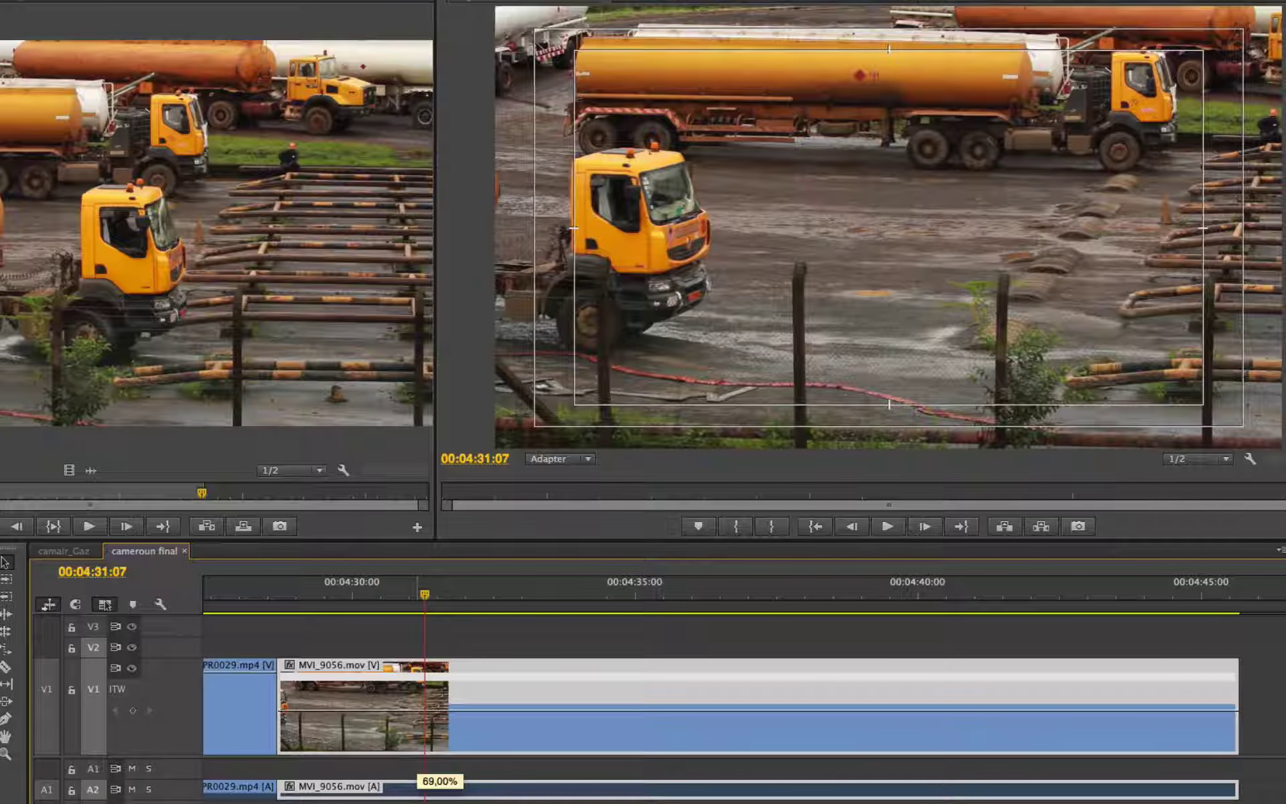
{"action": "key", "text": "ctrl+alt+Right"}
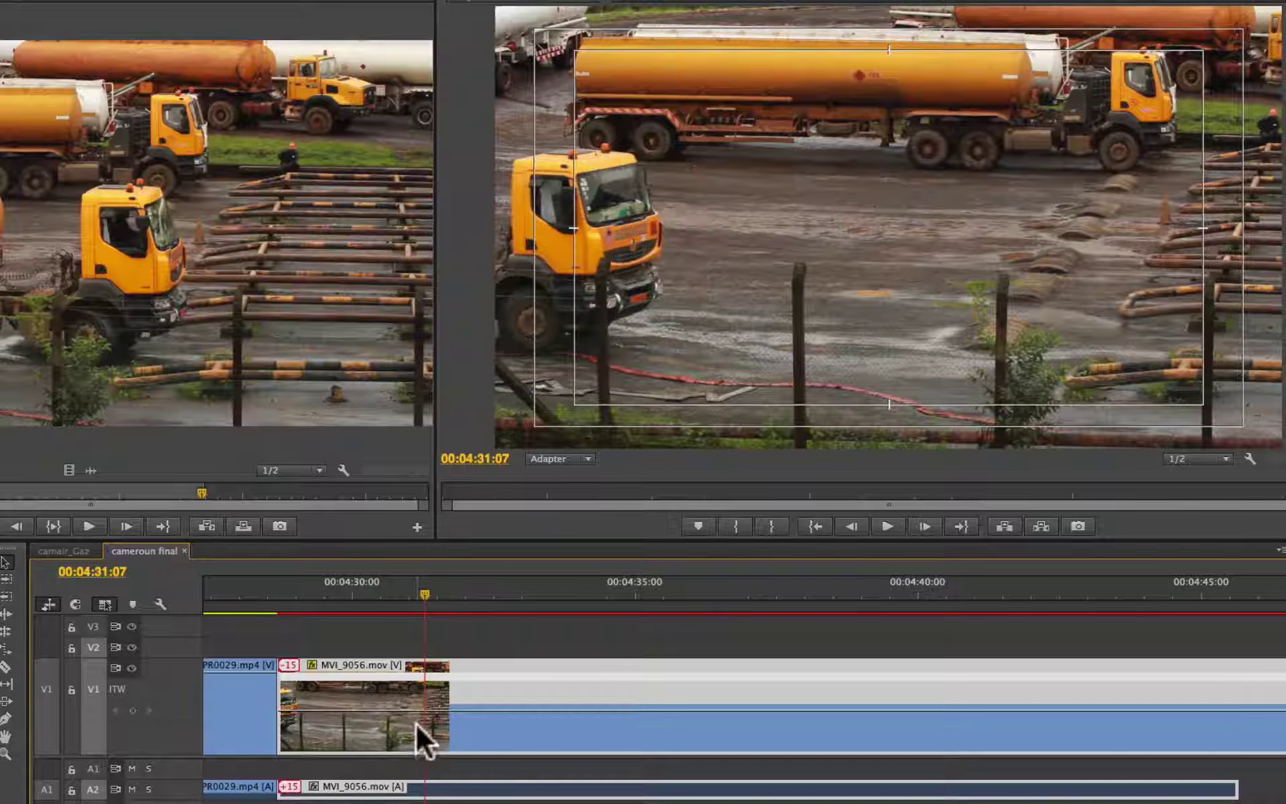
{"action": "left_click_drag", "start_coordinate": [421, 711], "coordinate": [420, 698]}
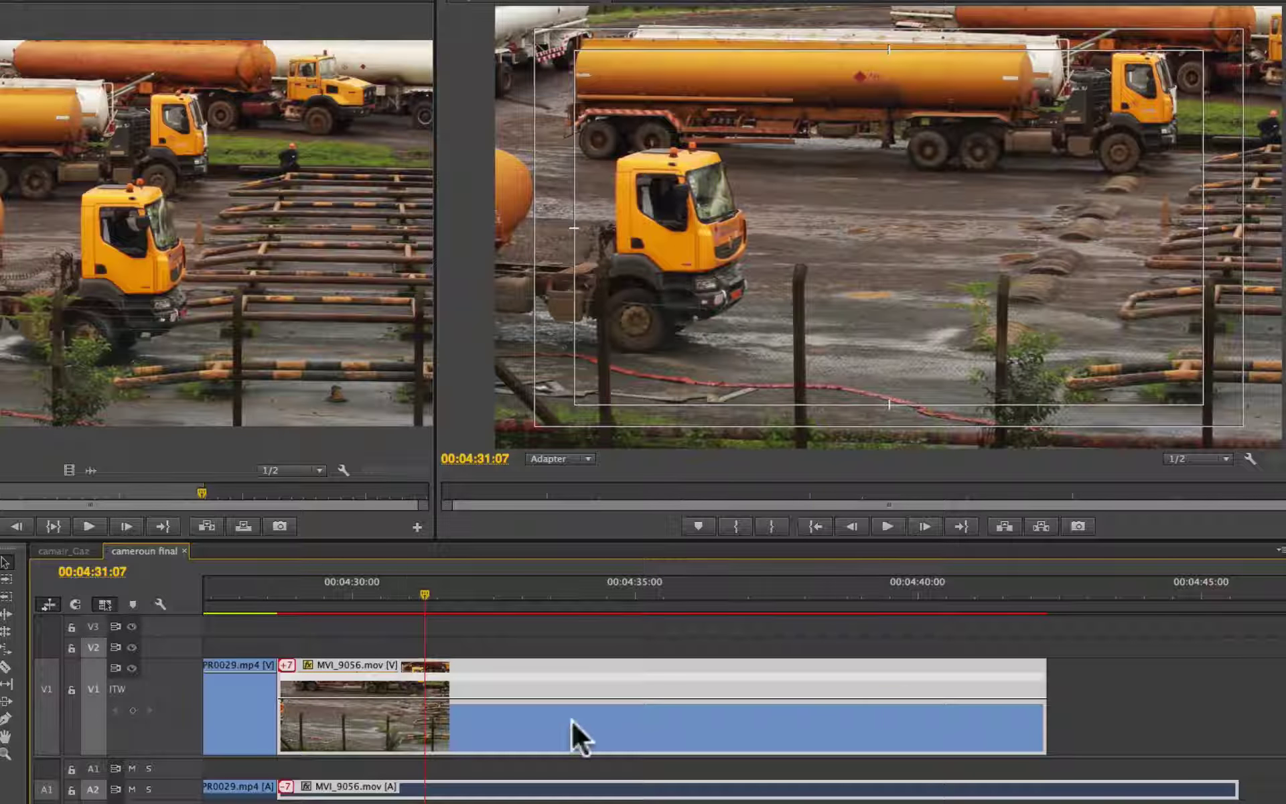
{"action": "mouse_move", "coordinate": [571, 721]}
{"action": "left_click_drag", "start_coordinate": [279, 595], "coordinate": [480, 629]}
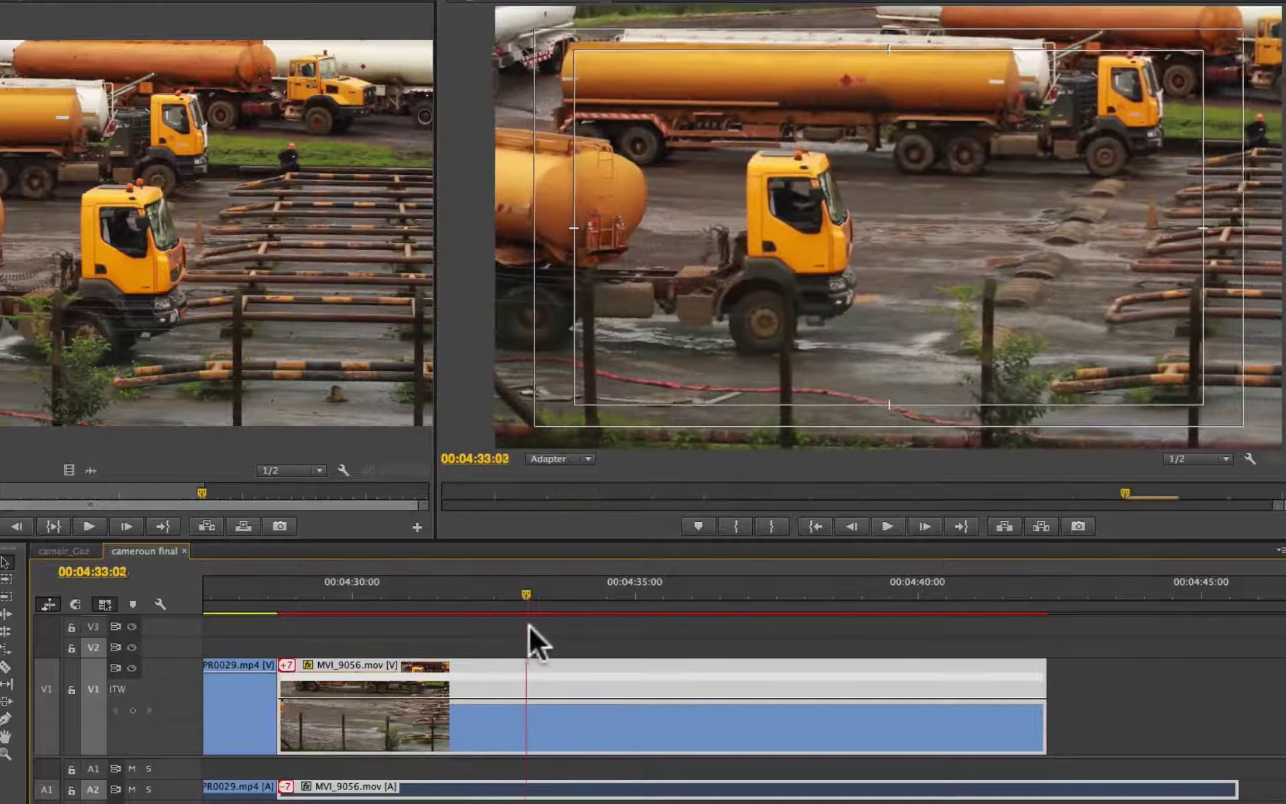
{"action": "left_click_drag", "start_coordinate": [479, 629], "coordinate": [516, 627]}
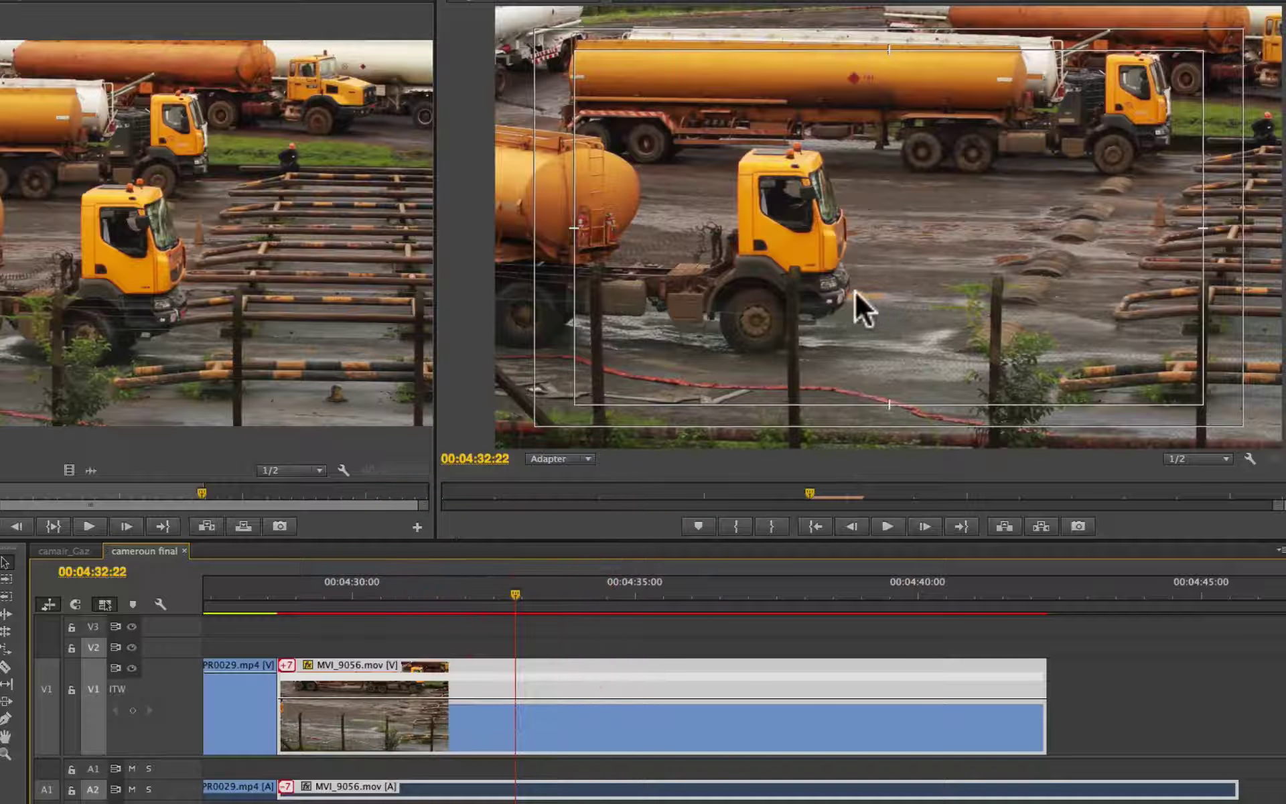
{"action": "left_click_drag", "start_coordinate": [514, 593], "coordinate": [517, 593]}
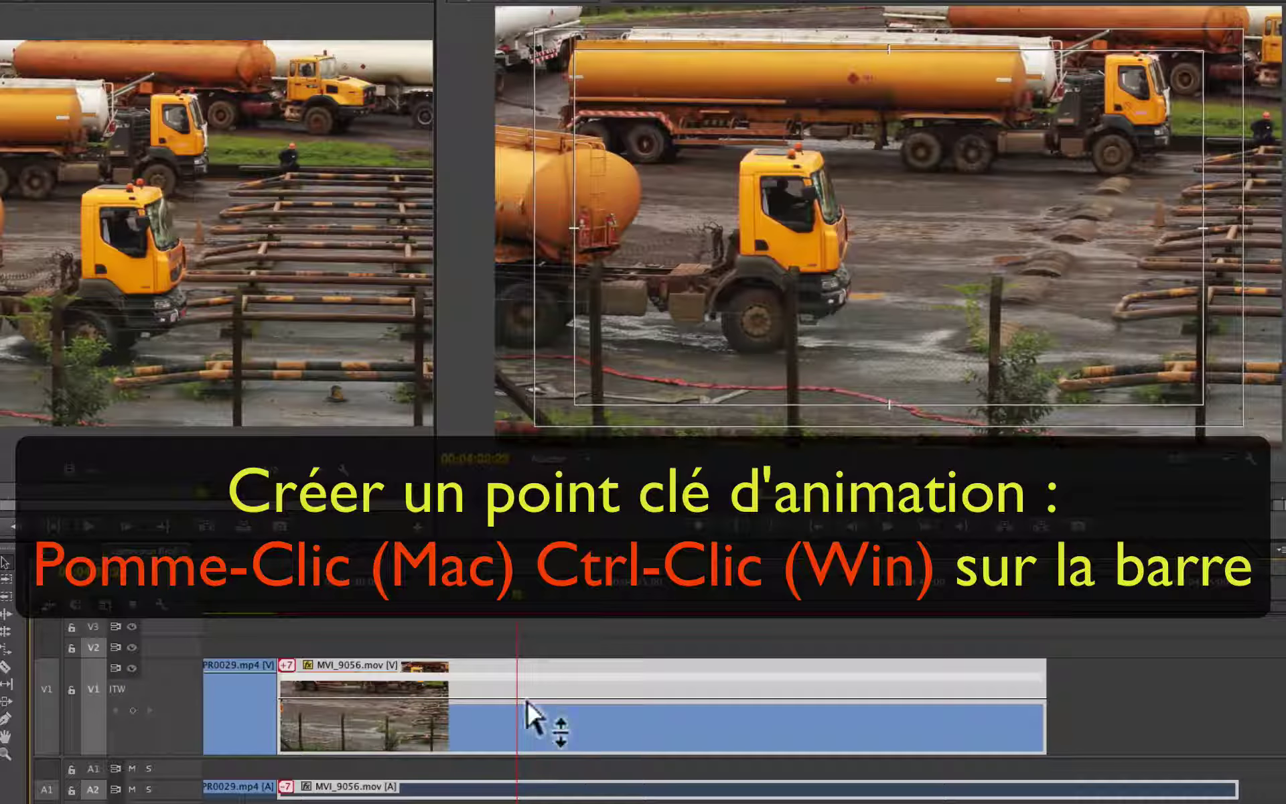
Add a speed keyframe on MVI_9056, speed up the part before it and slow the part after to 62%.
{"action": "mouse_move", "coordinate": [517, 698]}
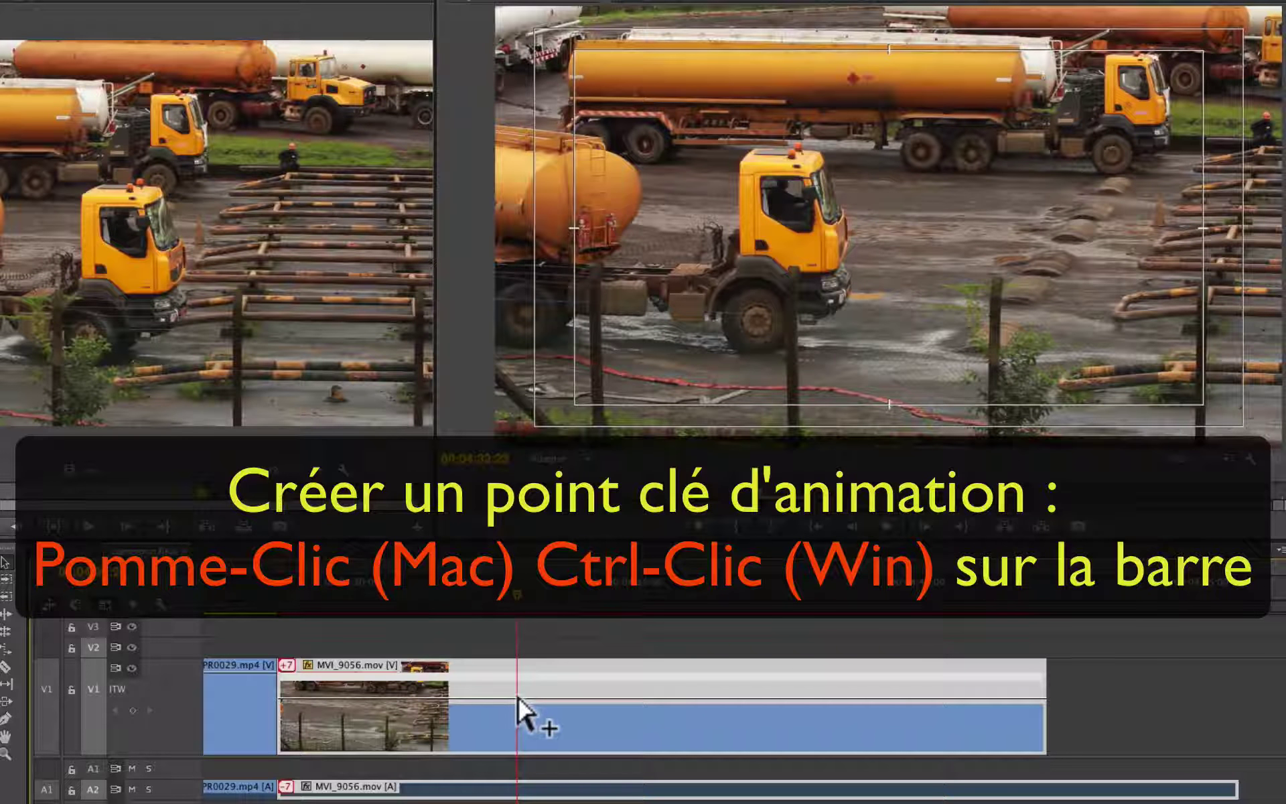
{"action": "left_click", "coordinate": [516, 699], "text": "ctrl"}
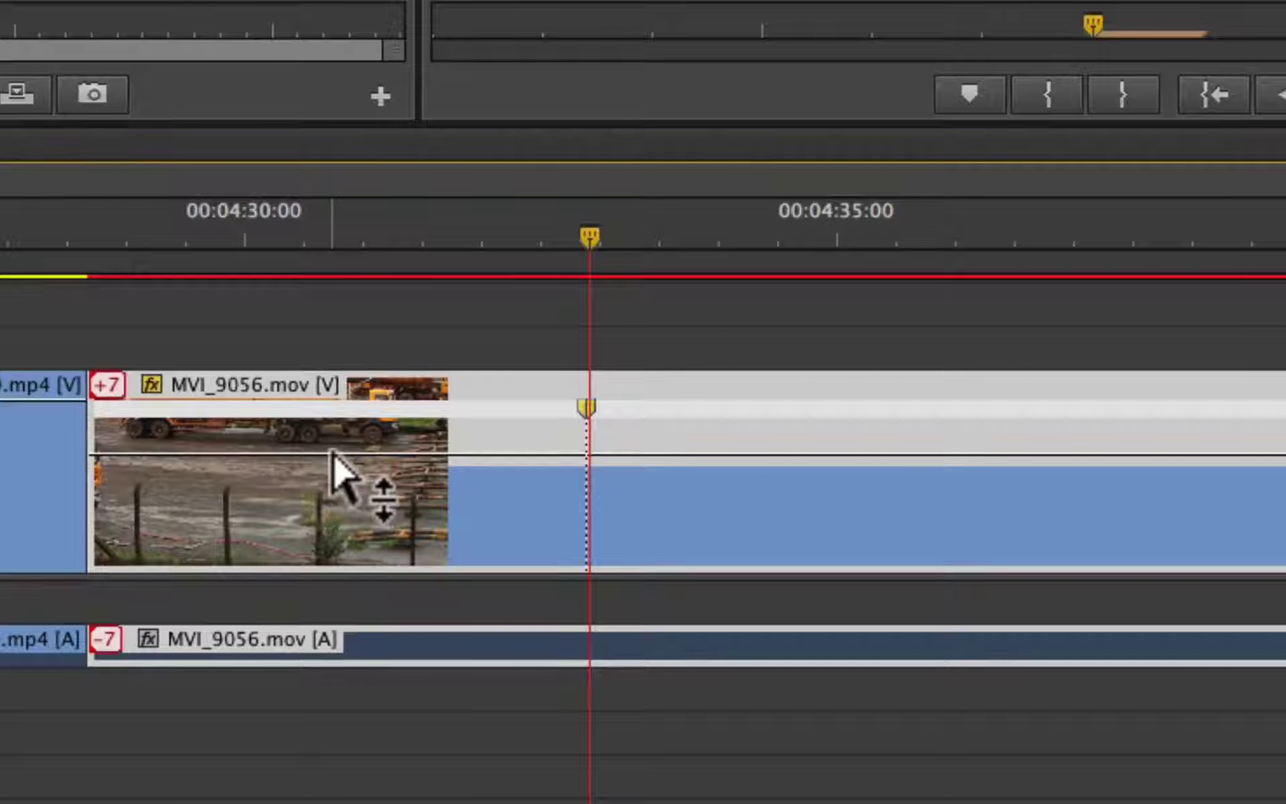
{"action": "left_click_drag", "start_coordinate": [332, 453], "coordinate": [333, 415]}
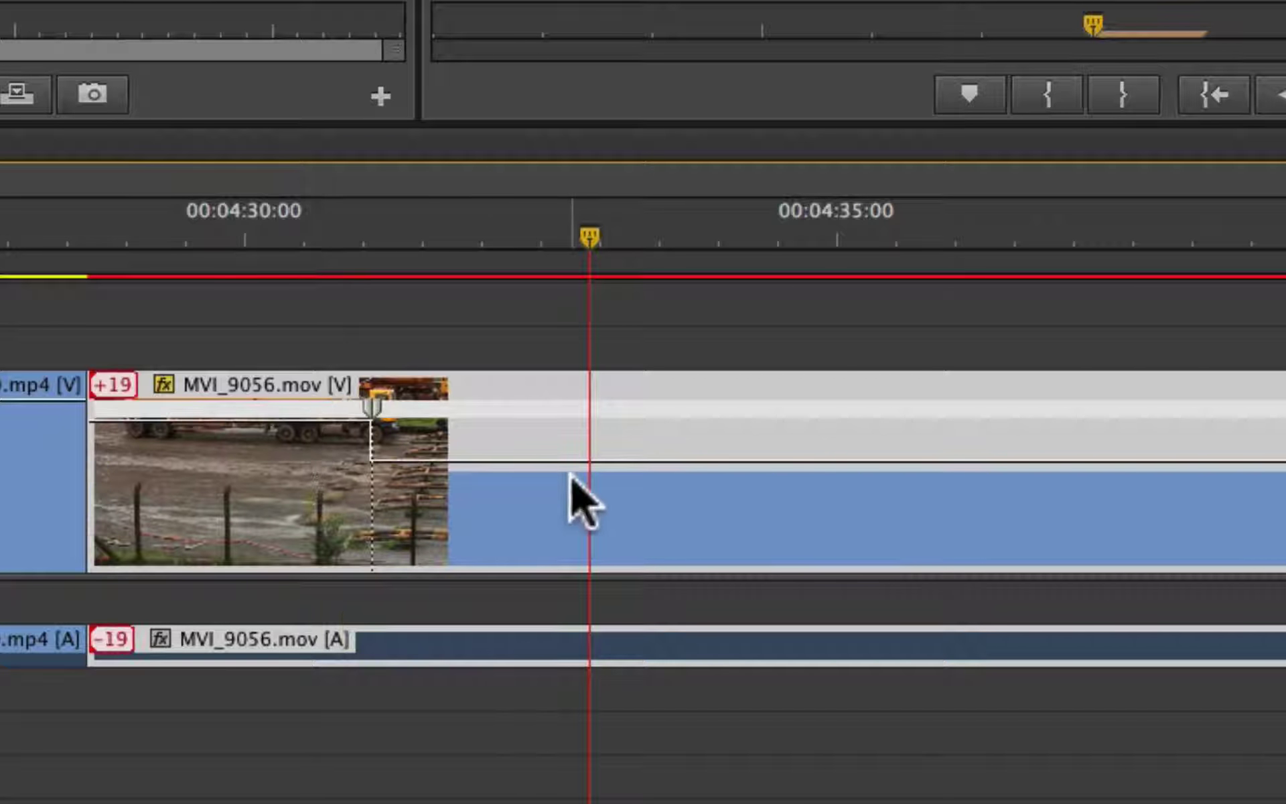
{"action": "left_click_drag", "start_coordinate": [577, 462], "coordinate": [576, 570]}
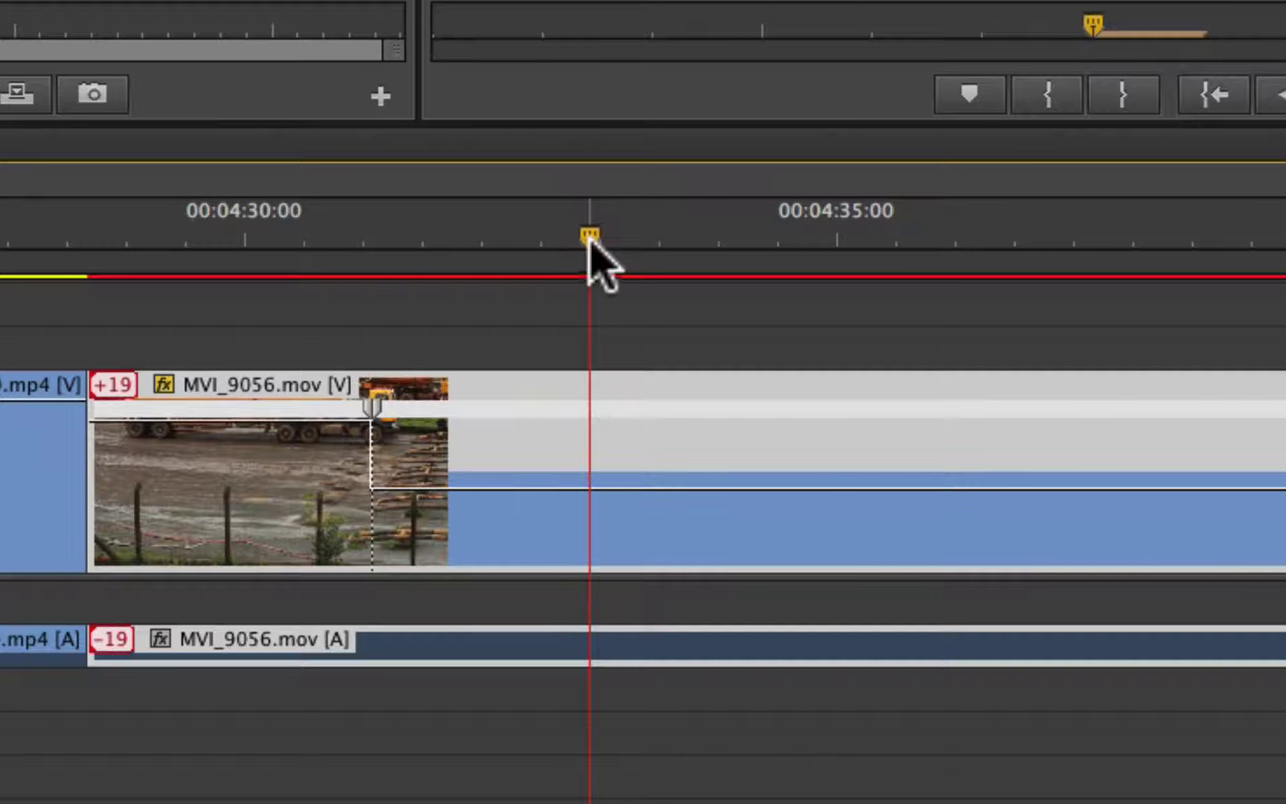
{"action": "left_click_drag", "start_coordinate": [596, 259], "coordinate": [149, 265]}
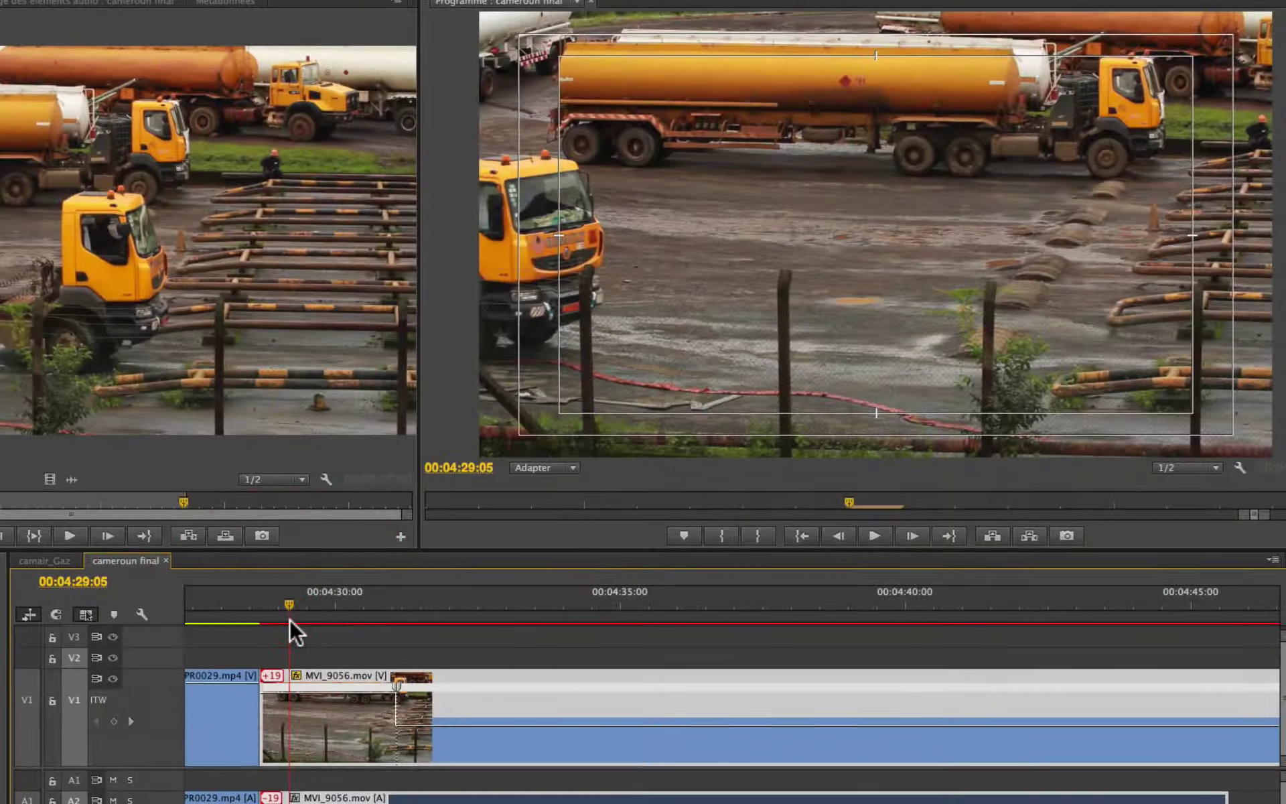
Play the speed ramp twice from just before it to review it.
{"action": "key", "text": "space"}
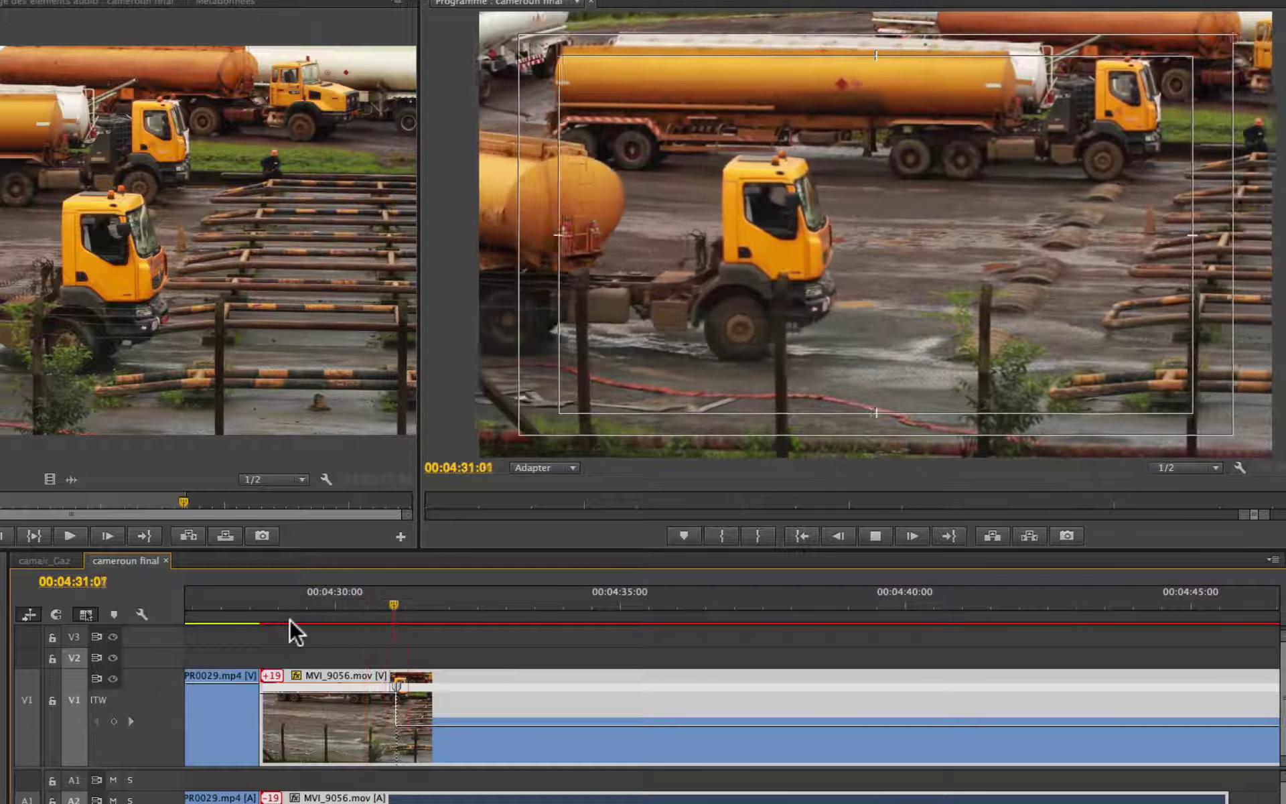
{"action": "key", "text": "space"}
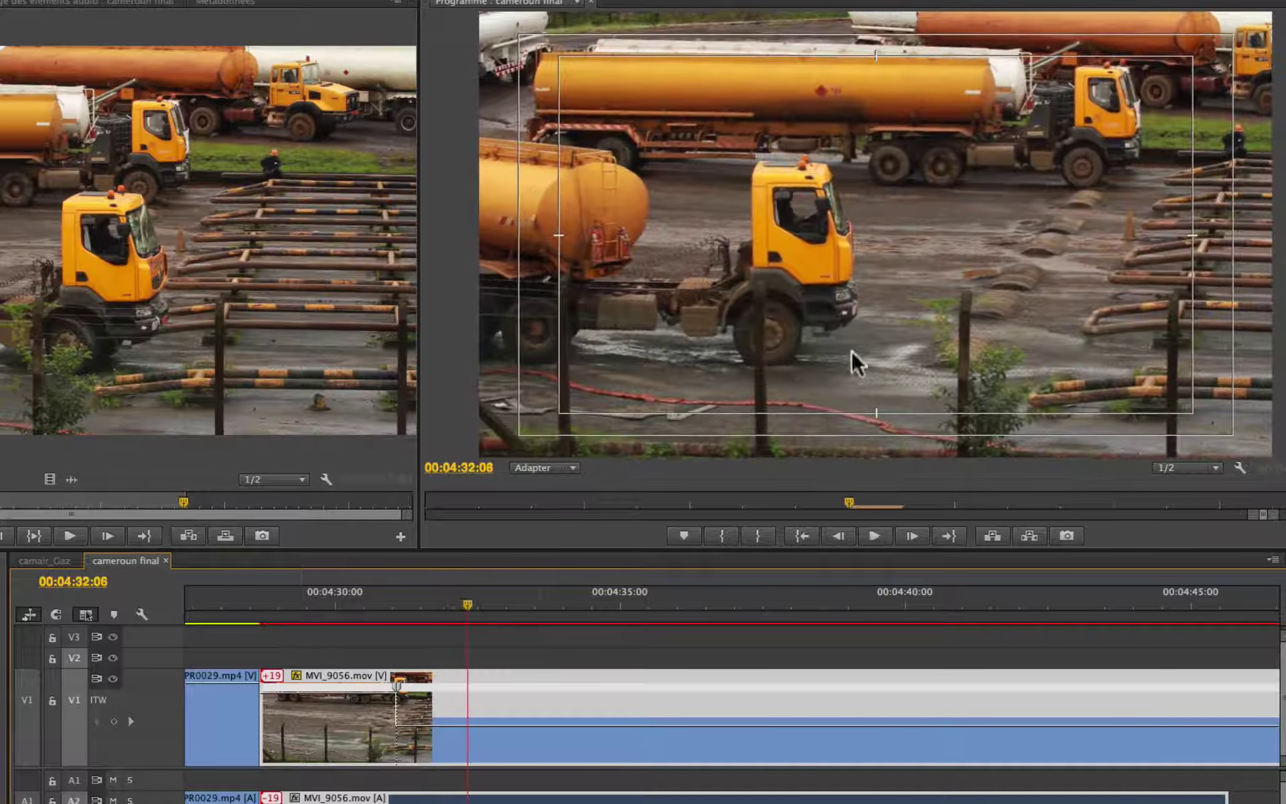
{"action": "left_click", "coordinate": [274, 603]}
{"action": "key", "text": "space"}
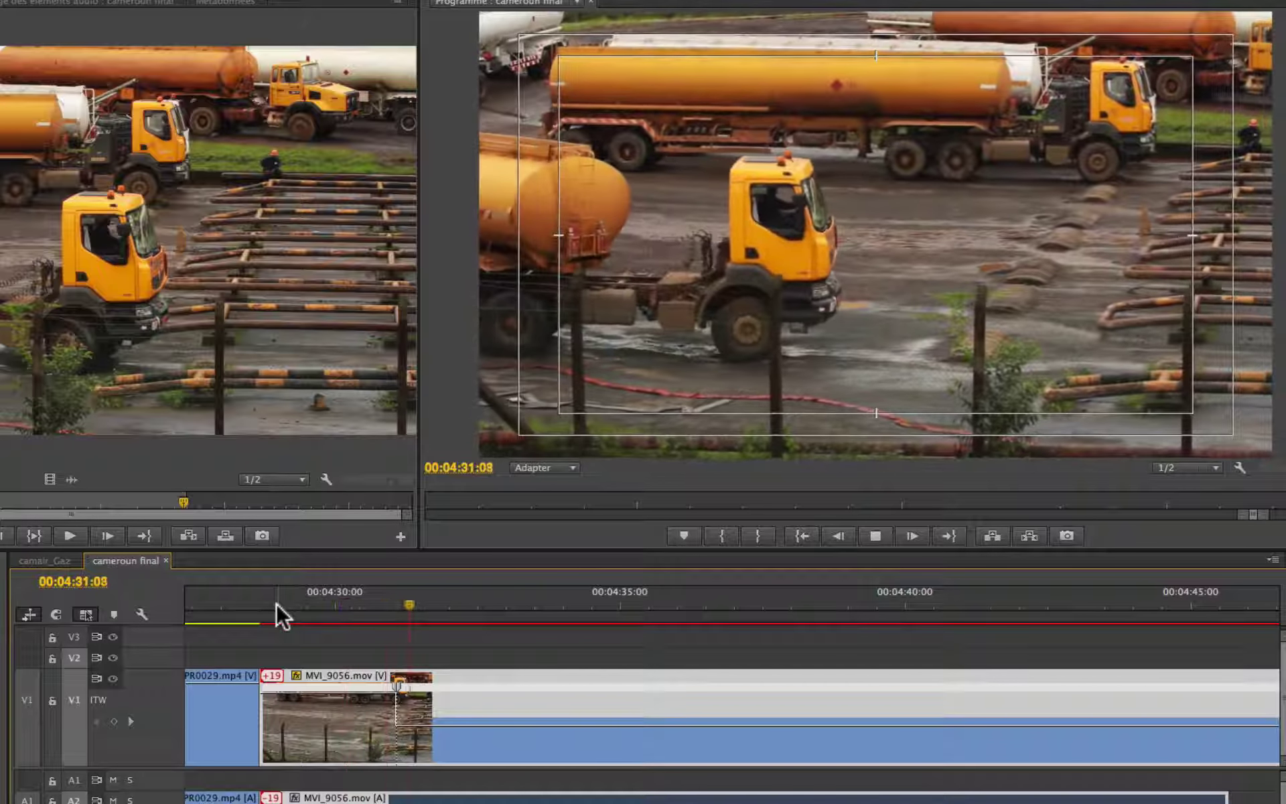
{"action": "key", "text": "space"}
Raise the section before the keyframe to about 382% speed, ending at 396%.
{"action": "mouse_move", "coordinate": [362, 713]}
{"action": "left_mouse_down"}
{"action": "mouse_move", "coordinate": [361, 784]}
{"action": "mouse_move", "coordinate": [328, 784]}
{"action": "left_mouse_up"}
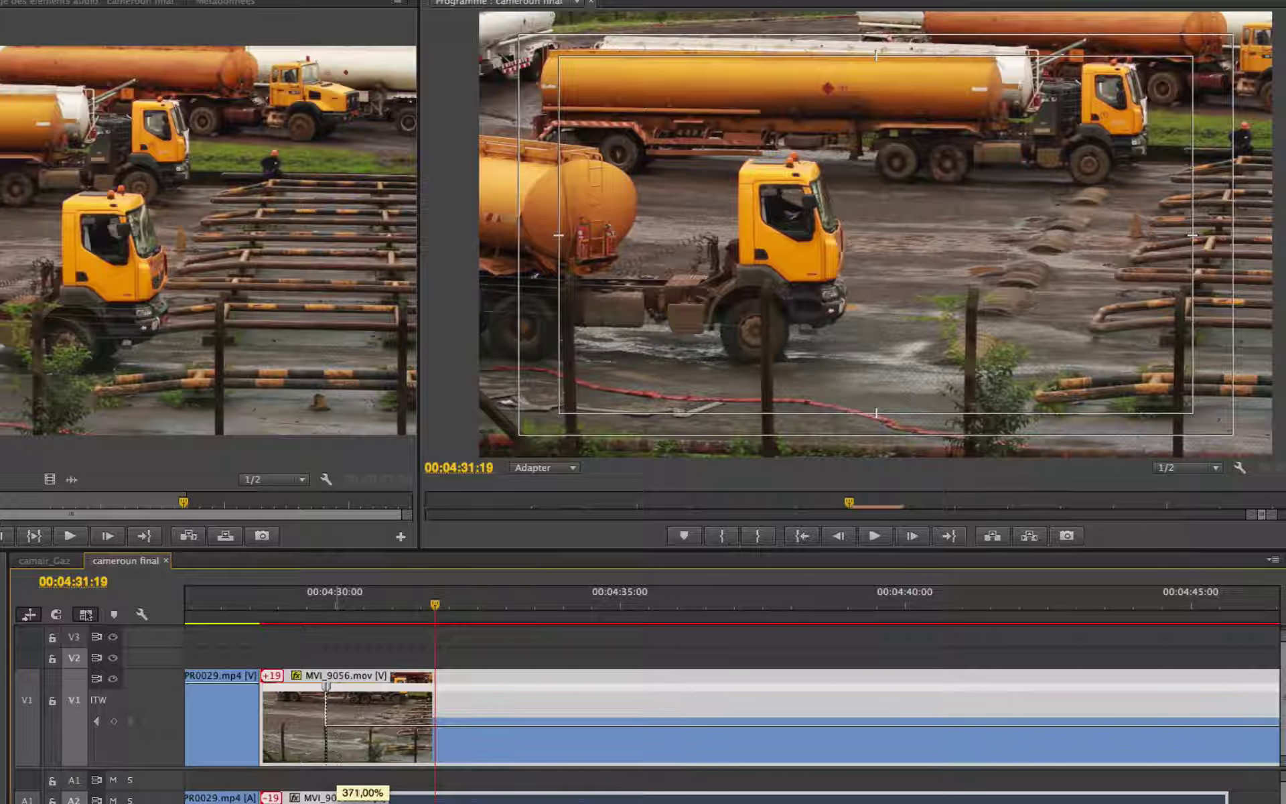
{"action": "left_click_drag", "start_coordinate": [325, 686], "coordinate": [318, 686]}
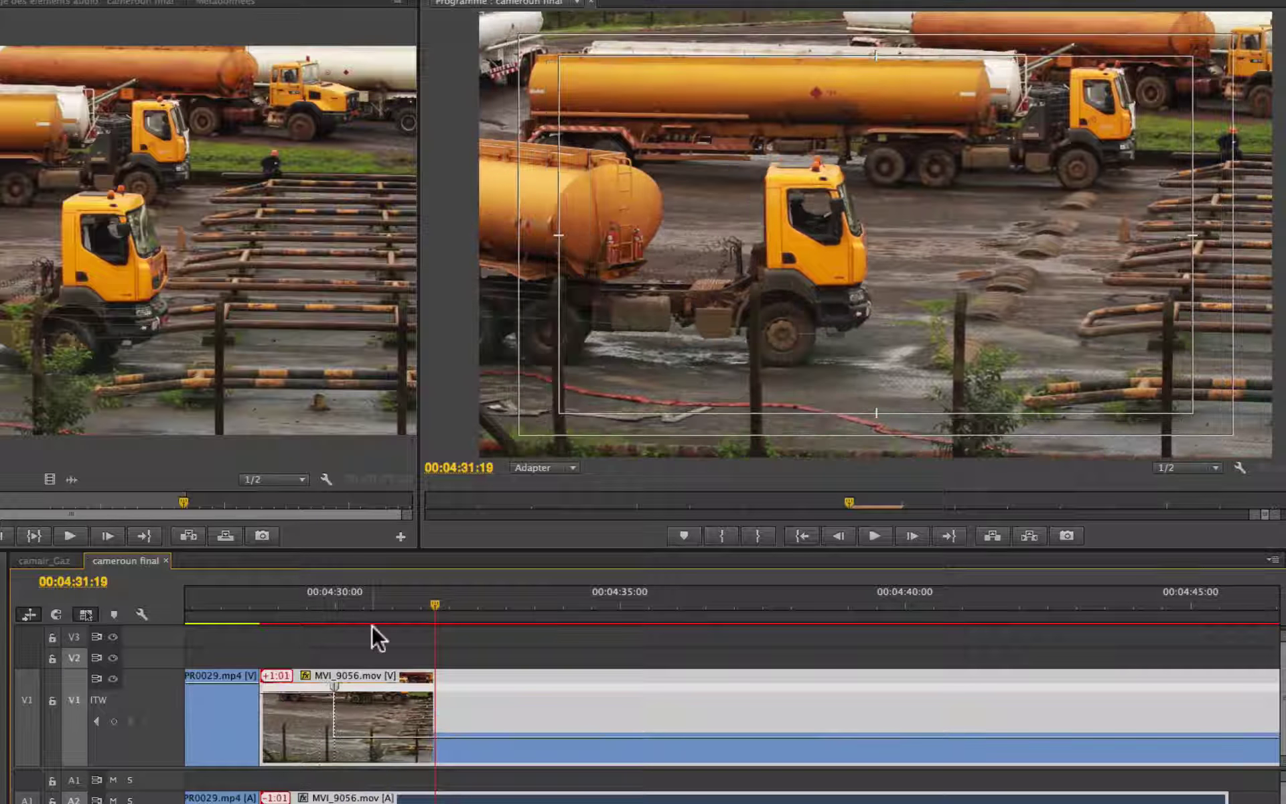
{"action": "left_click", "coordinate": [181, 621]}
Preview the MVI_9056 speed change twice from just before the clip.
{"action": "left_click_drag", "start_coordinate": [179, 623], "coordinate": [271, 641]}
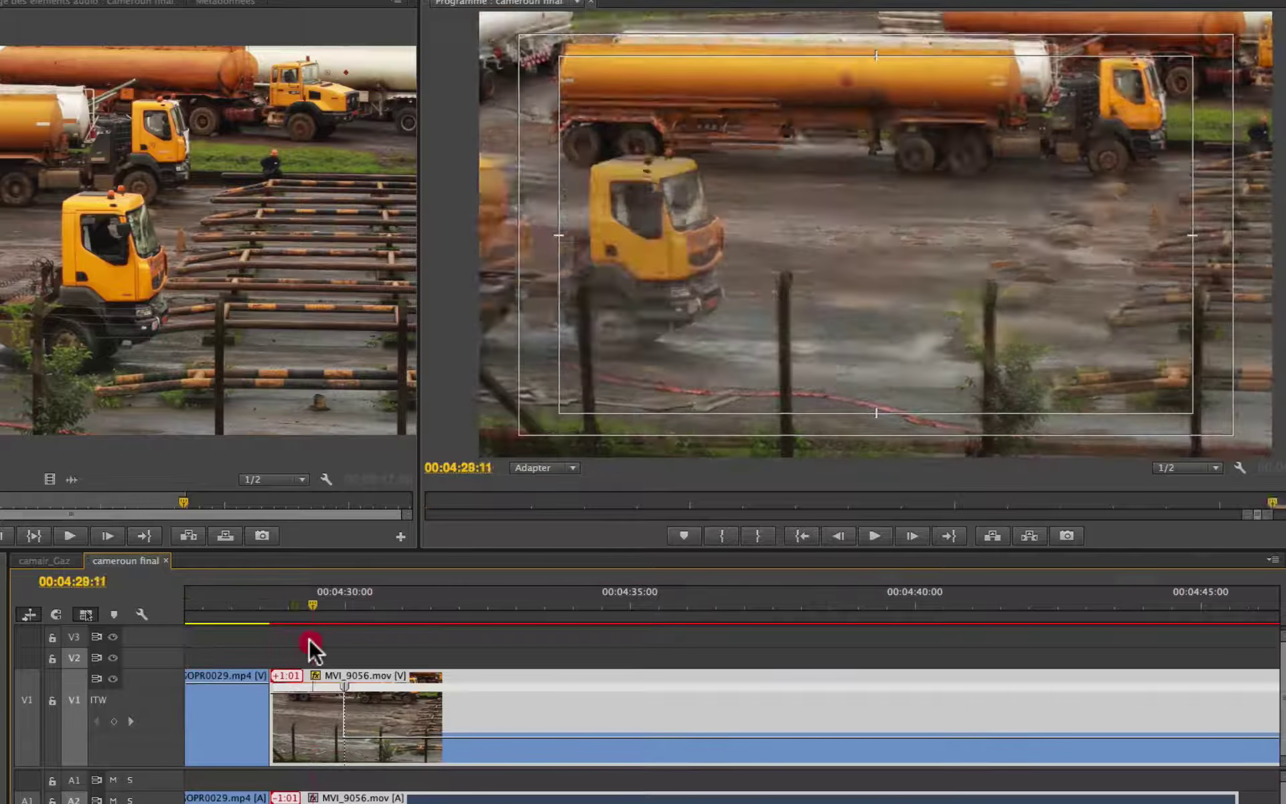
{"action": "key", "text": "space"}
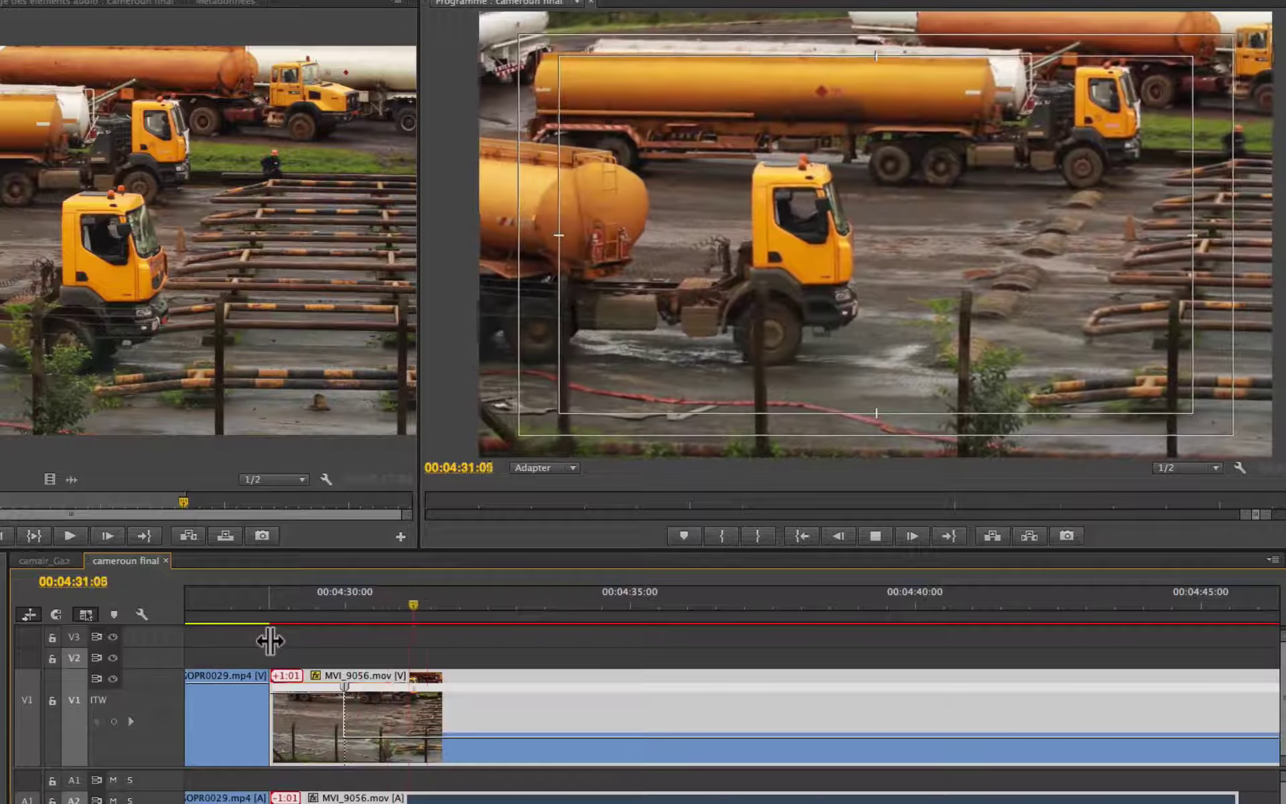
{"action": "key", "text": "space"}
{"action": "left_click_drag", "start_coordinate": [426, 602], "coordinate": [276, 632]}
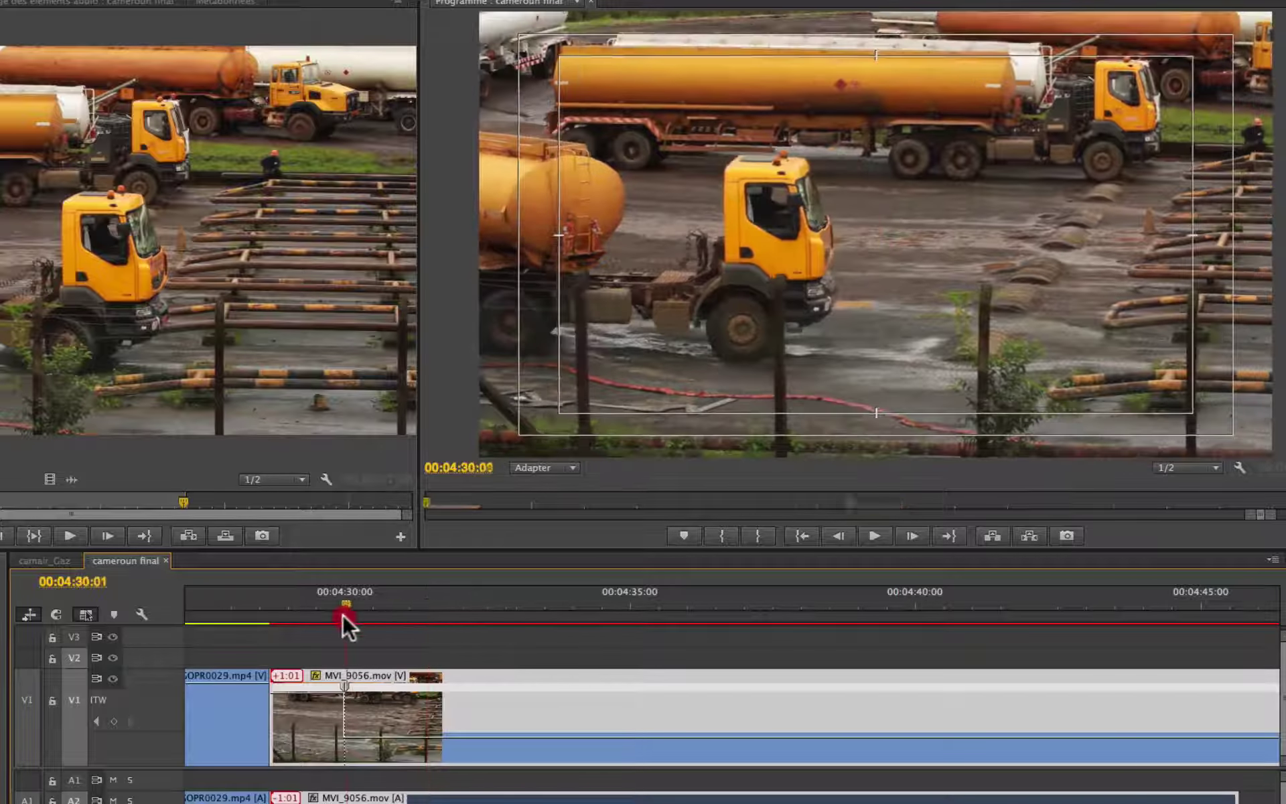
{"action": "key", "text": "space"}
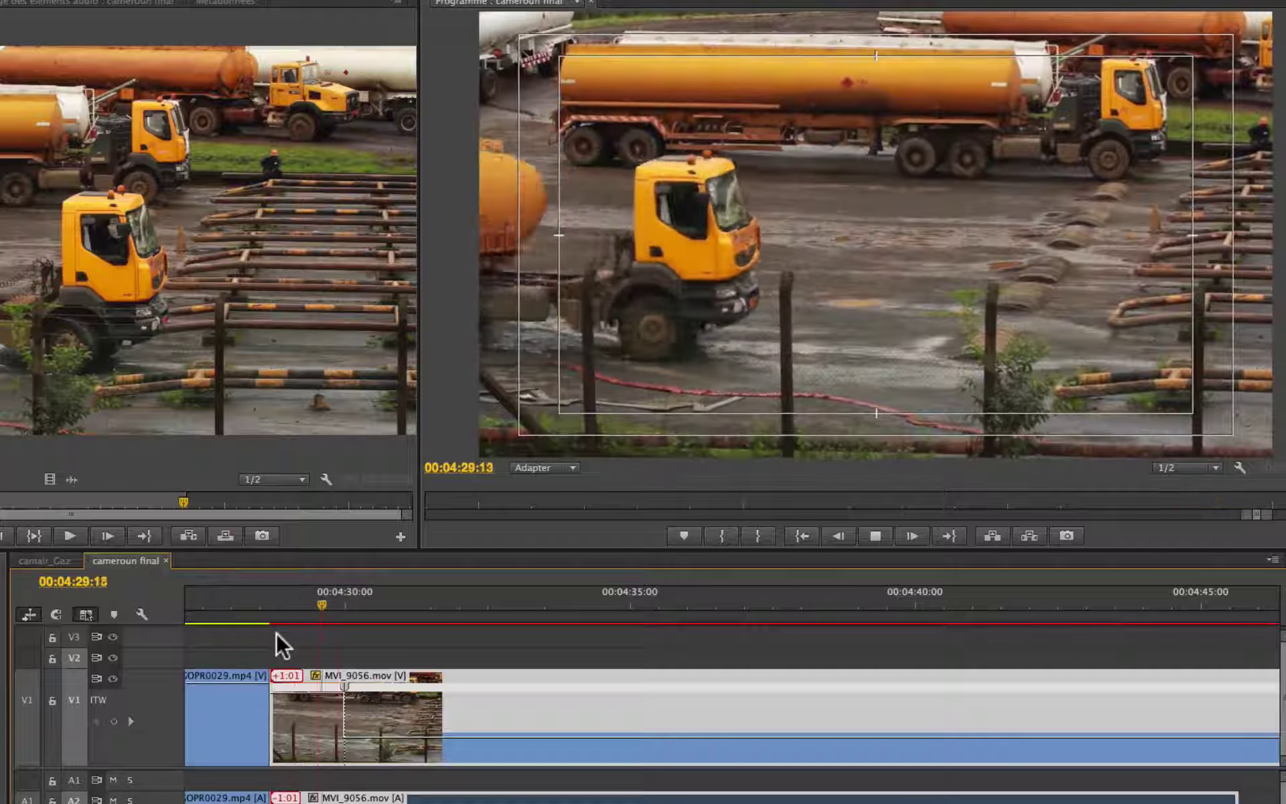
{"action": "key", "text": "space"}
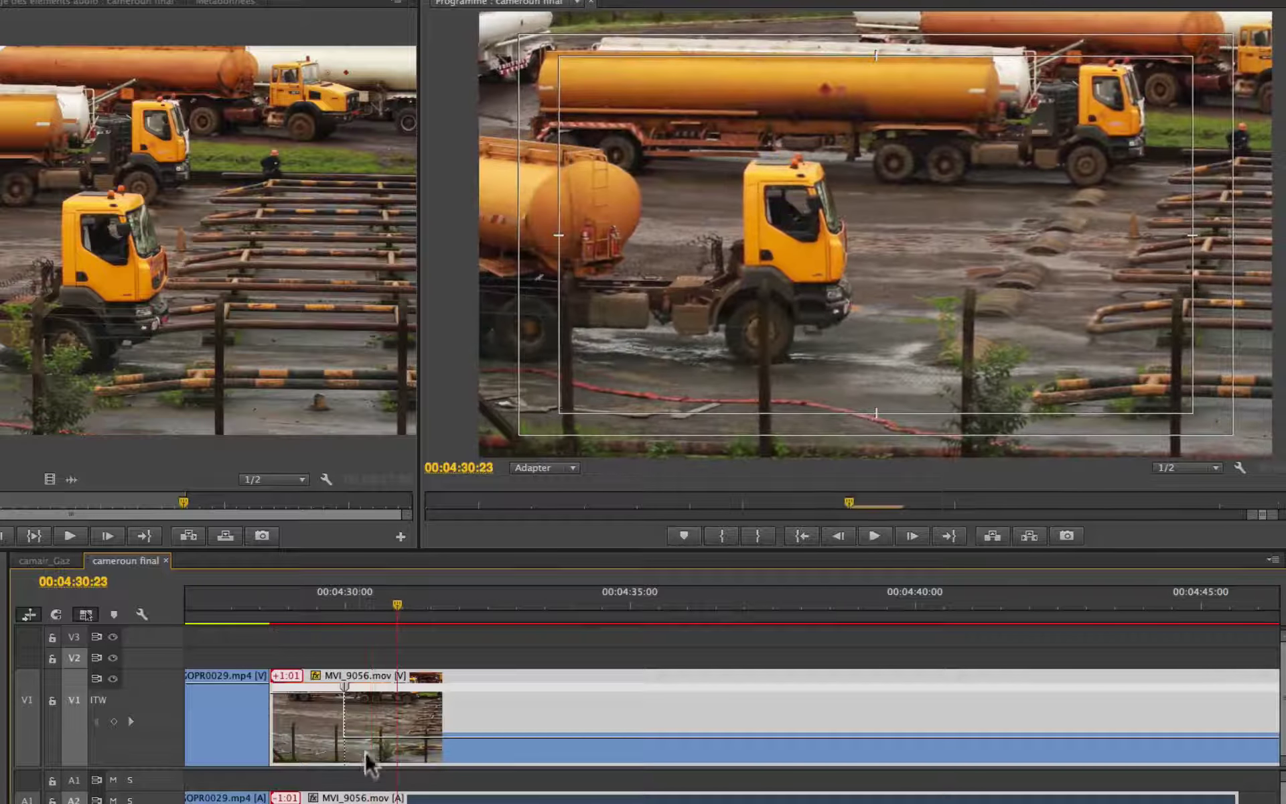
Slow the section after the keyframe to 65%, zoom in, and preview it.
{"action": "left_click_drag", "start_coordinate": [372, 737], "coordinate": [394, 738]}
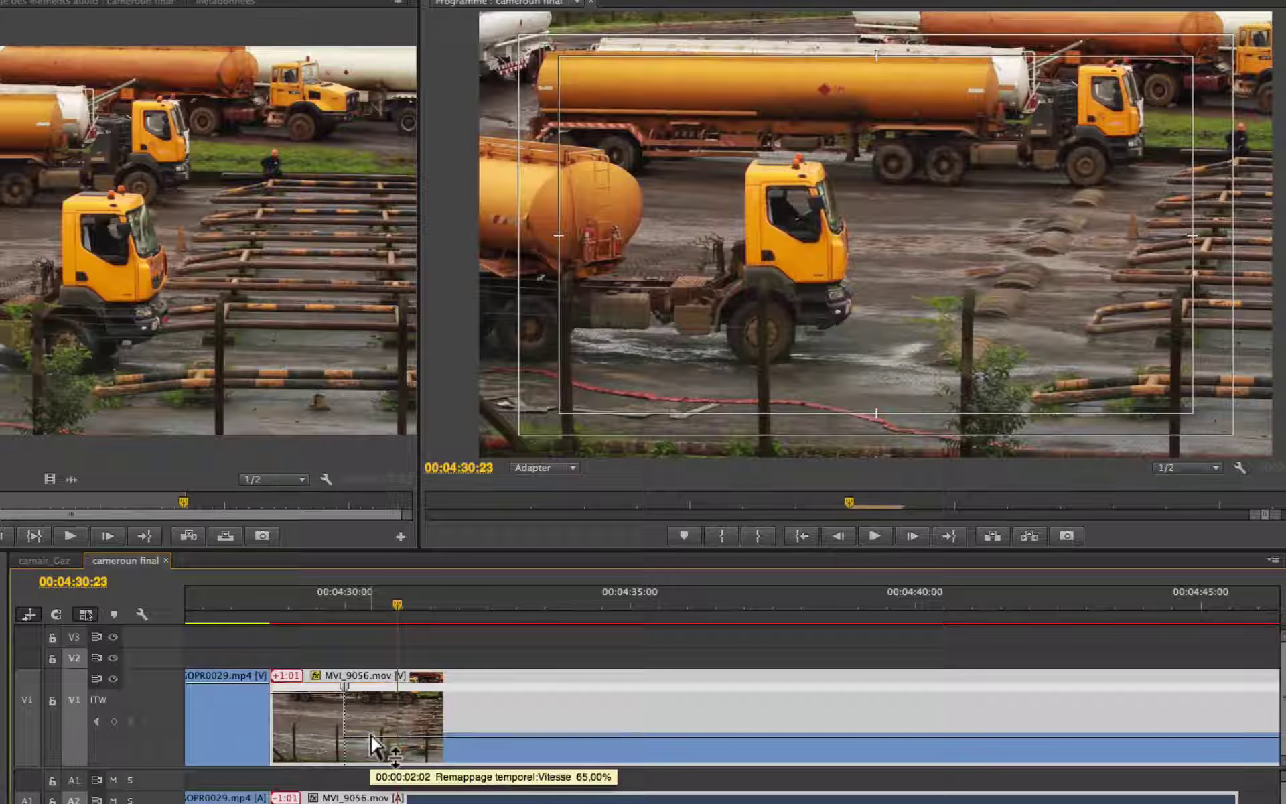
{"action": "key", "text": "="}
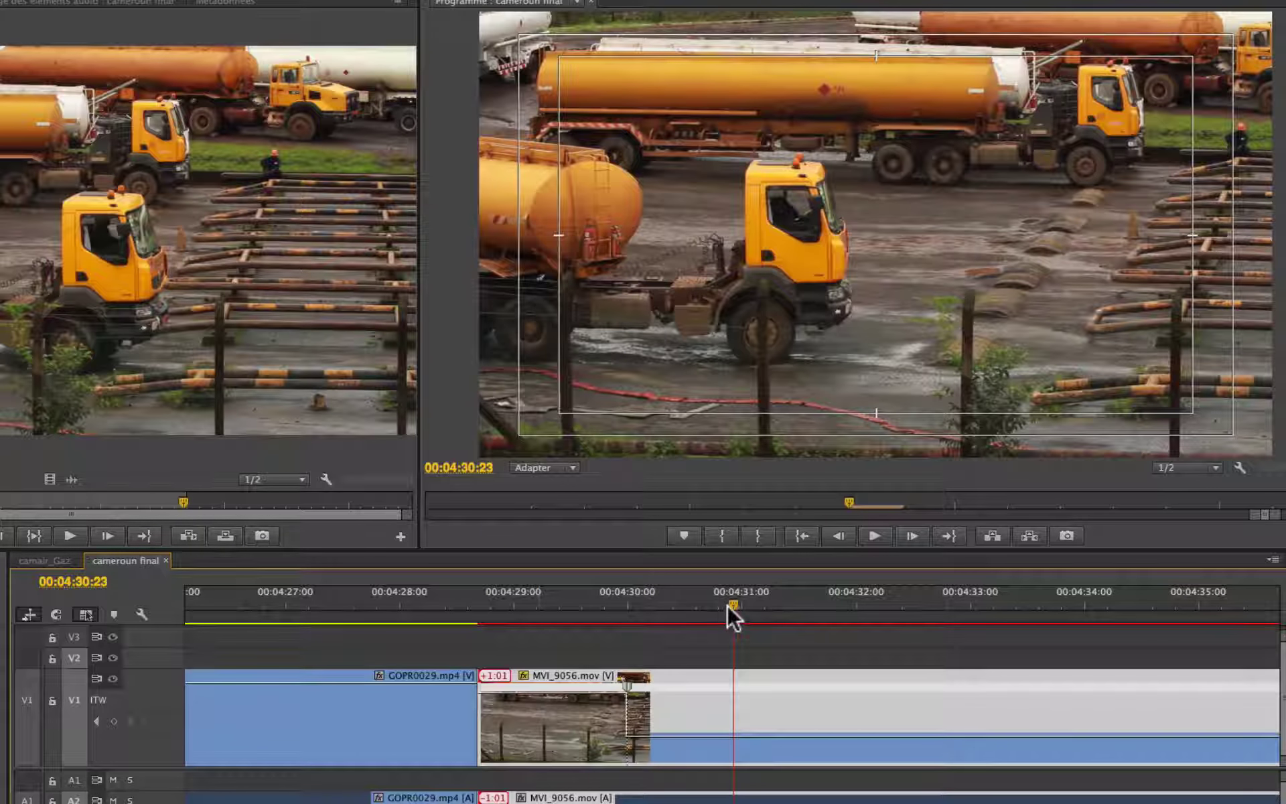
{"action": "left_click_drag", "start_coordinate": [733, 605], "coordinate": [571, 624]}
{"action": "key", "text": "space"}
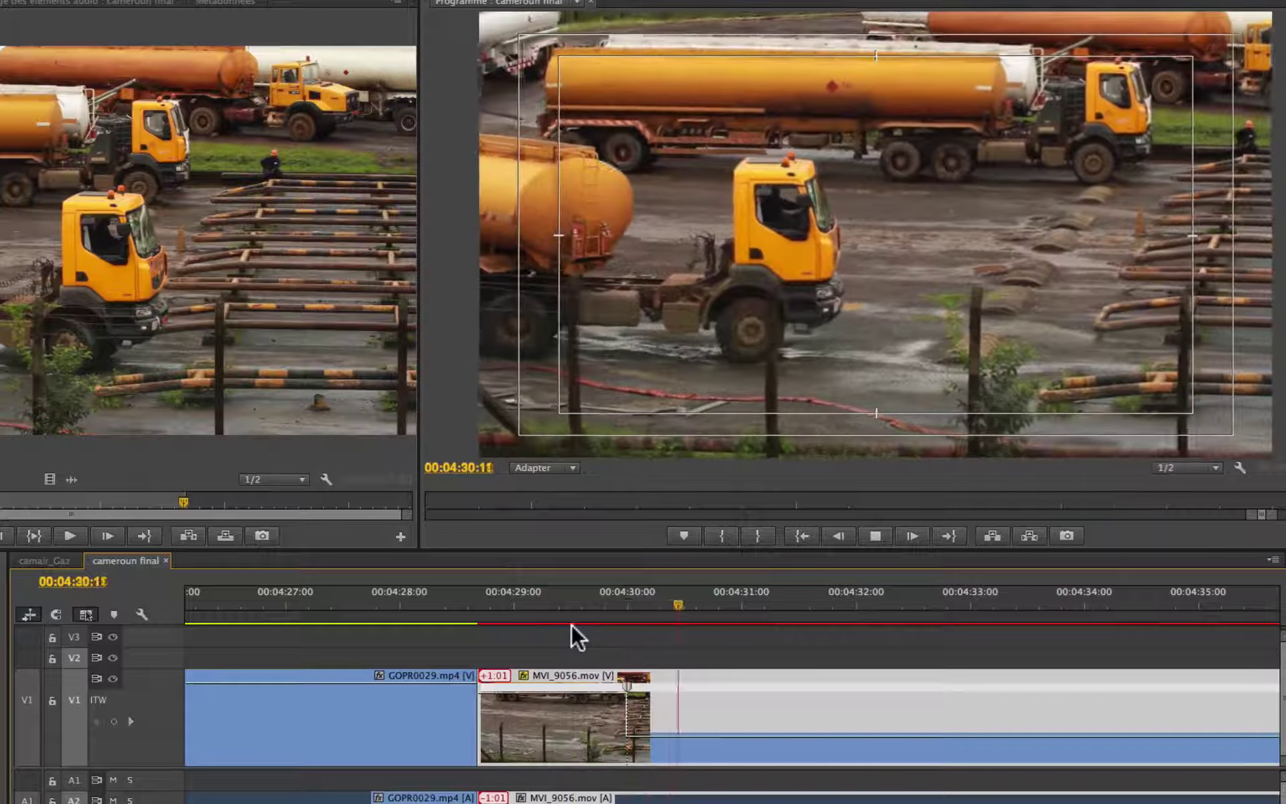
{"action": "key", "text": "space"}
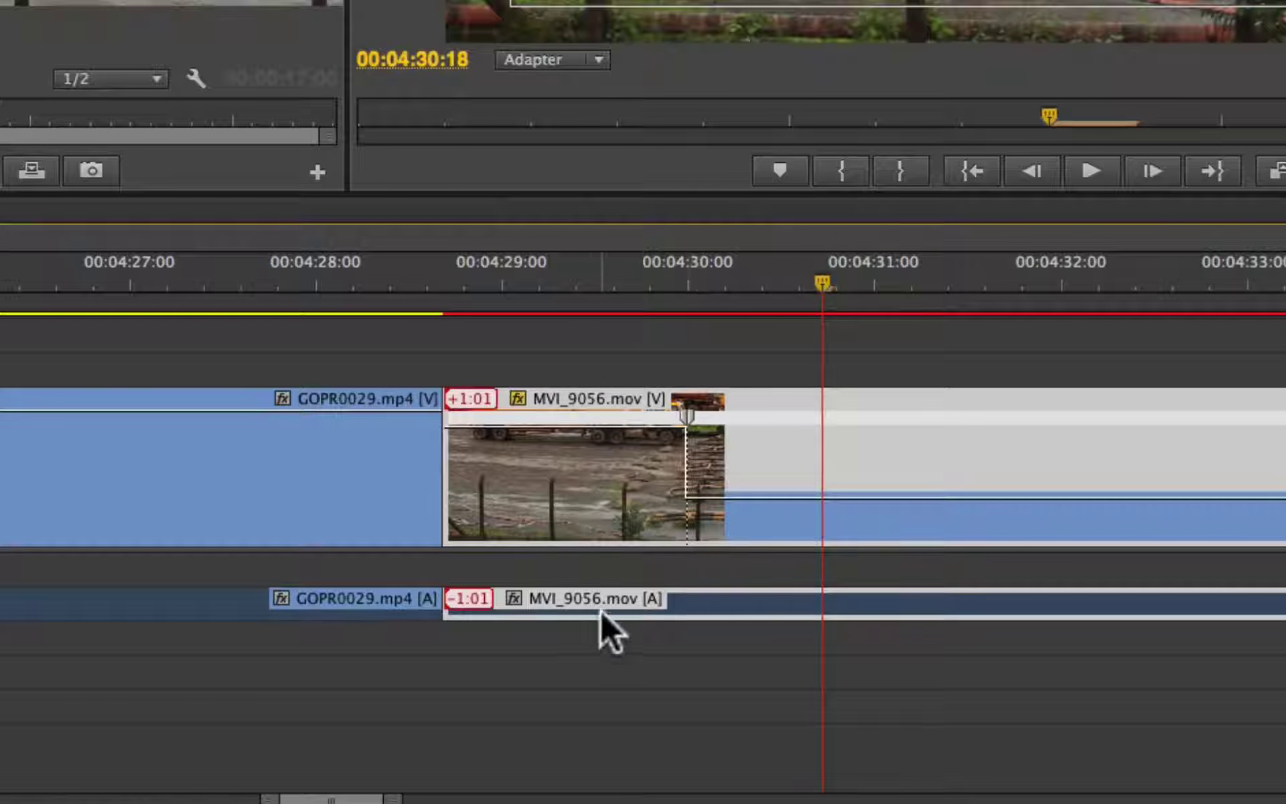
Split the speed keyframe and drag its half left into a gradual ramp.
{"action": "left_click", "coordinate": [591, 584]}
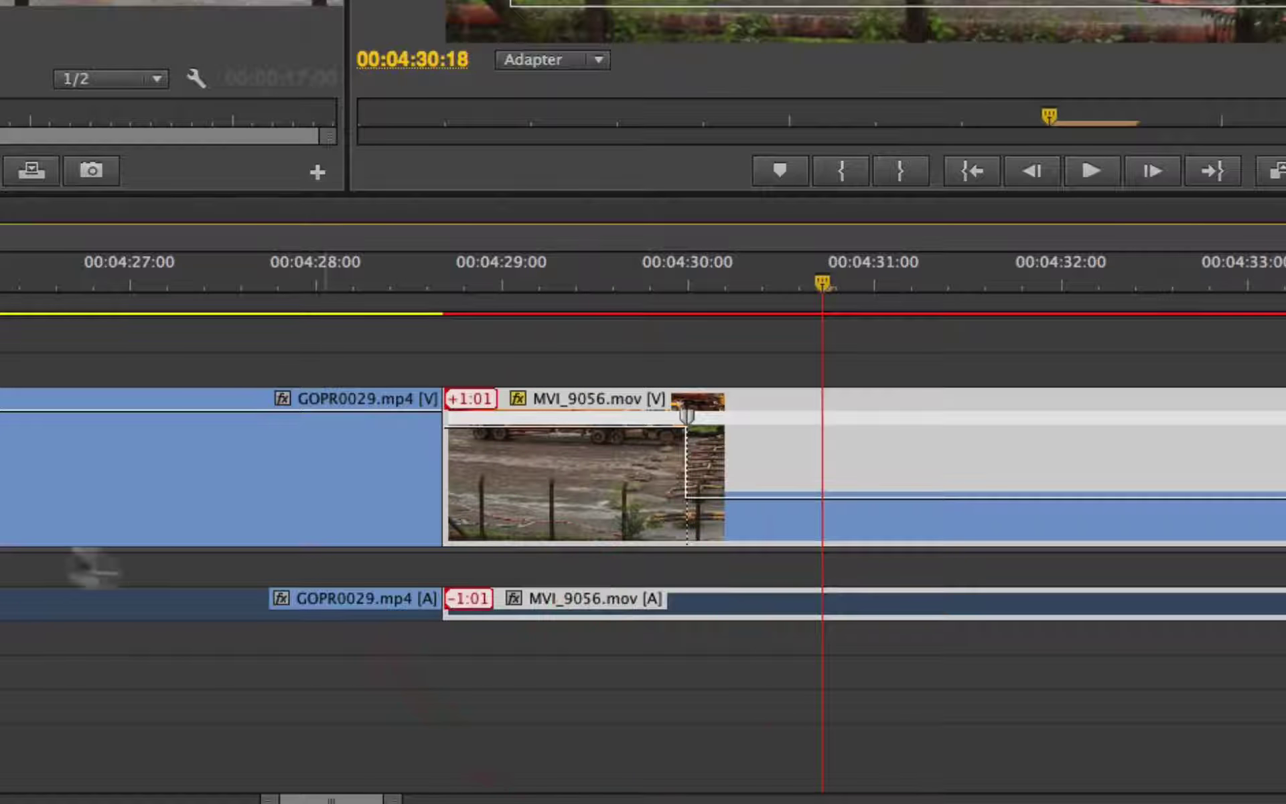
{"action": "left_click", "coordinate": [8, 556]}
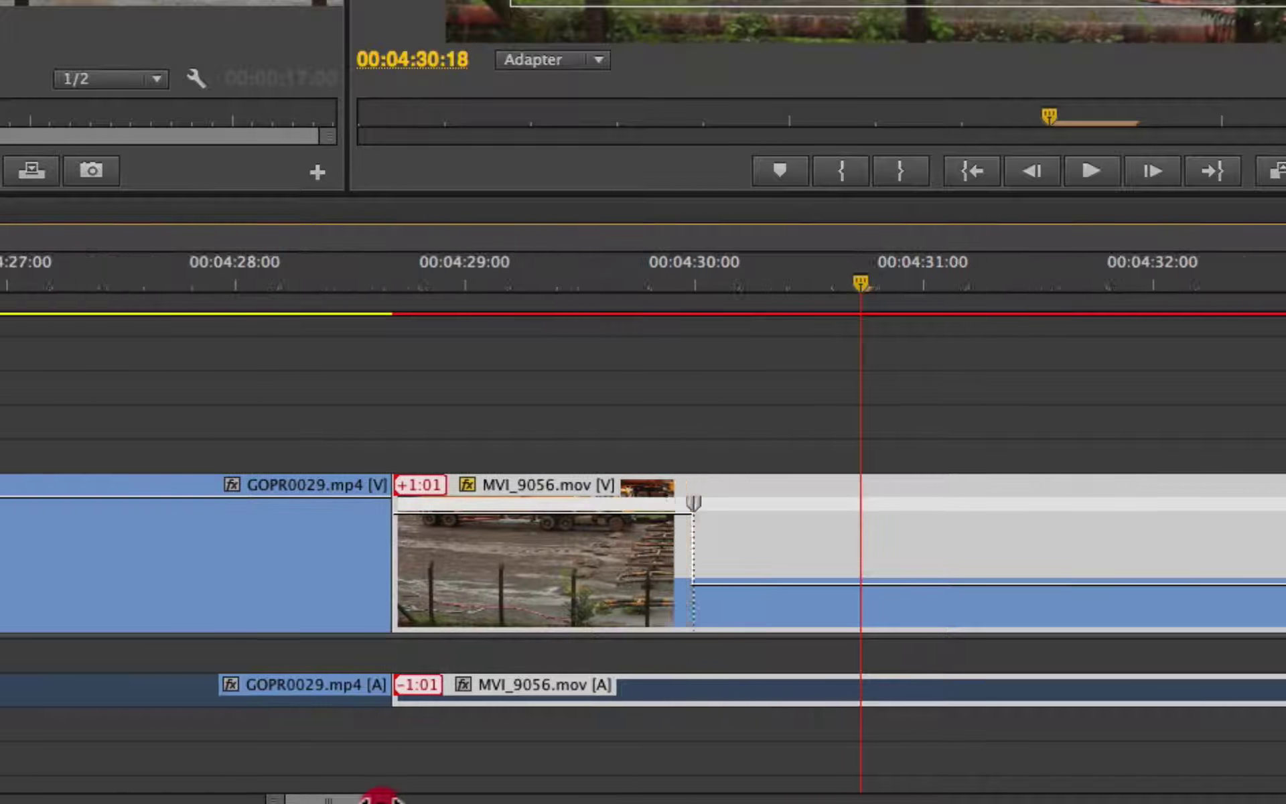
{"action": "left_click_drag", "start_coordinate": [388, 797], "coordinate": [373, 797]}
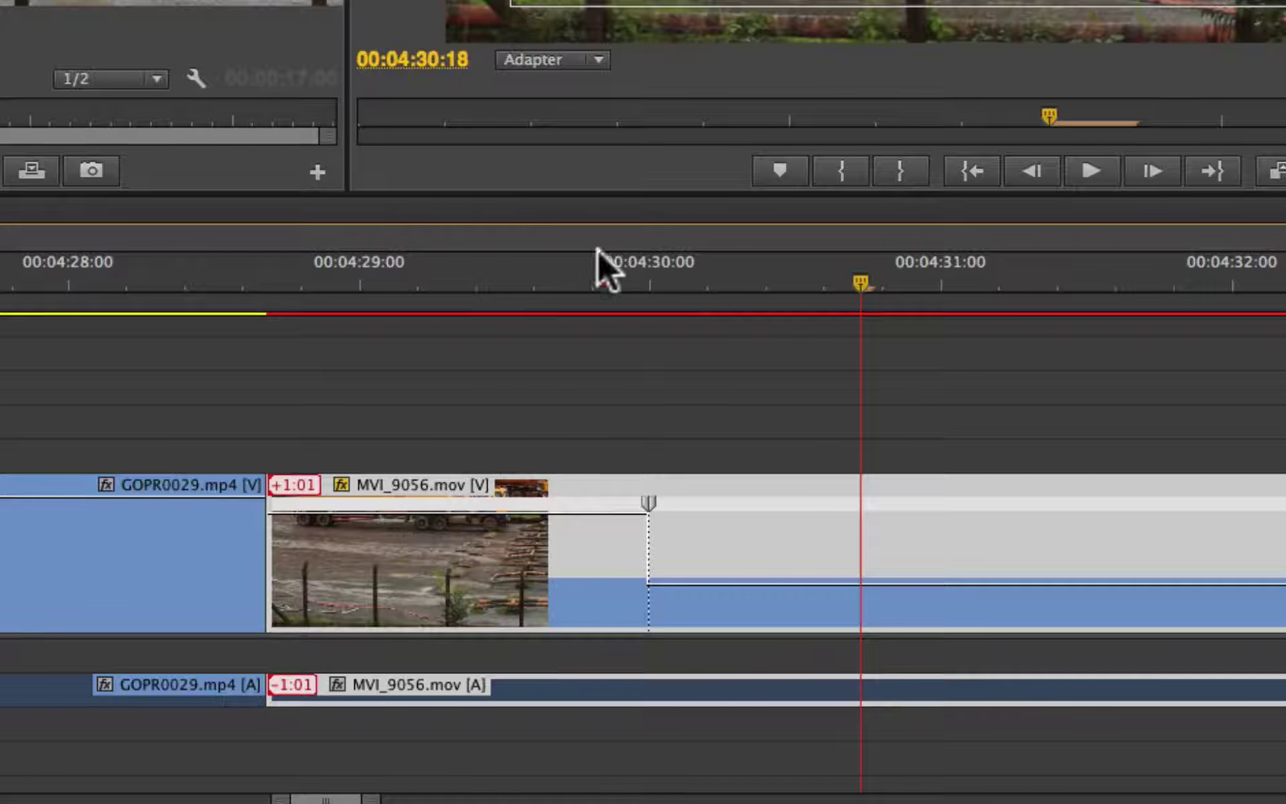
{"action": "left_click_drag", "start_coordinate": [554, 287], "coordinate": [744, 288]}
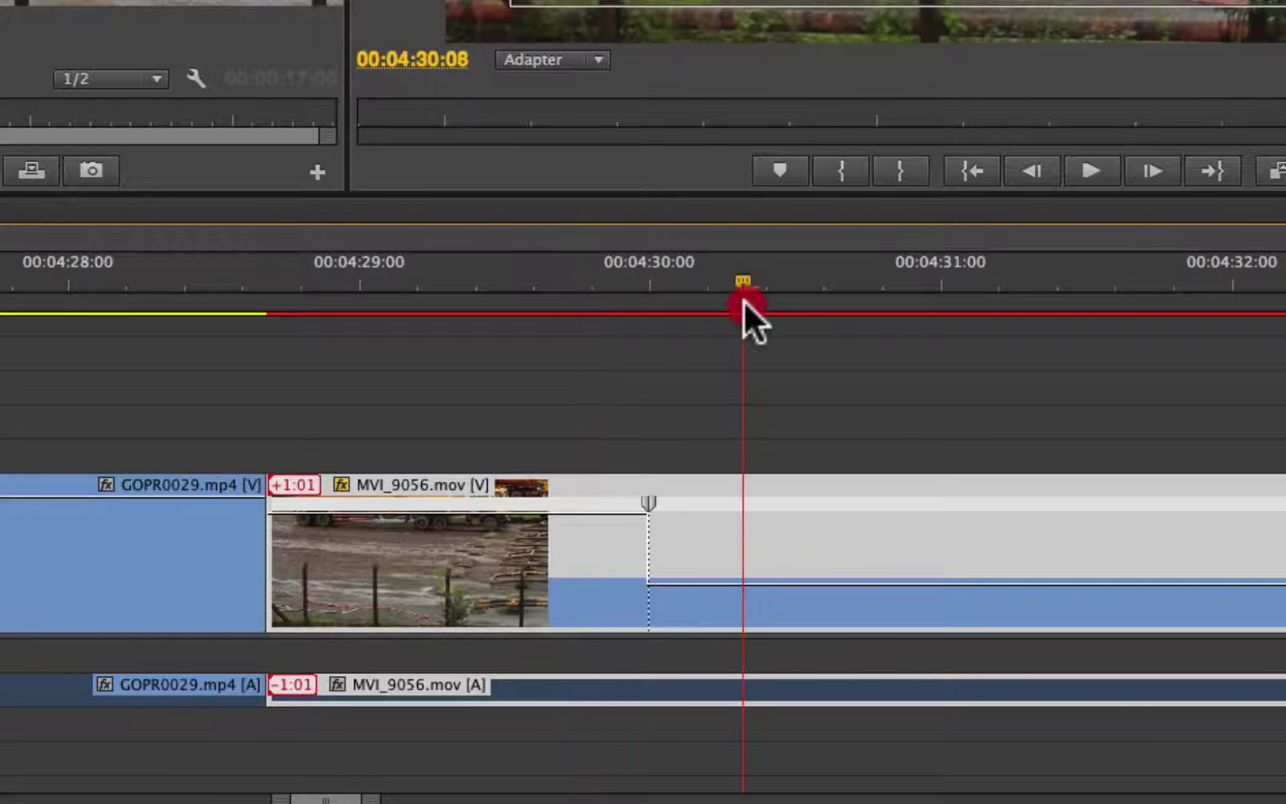
{"action": "left_click_drag", "start_coordinate": [645, 507], "coordinate": [550, 517]}
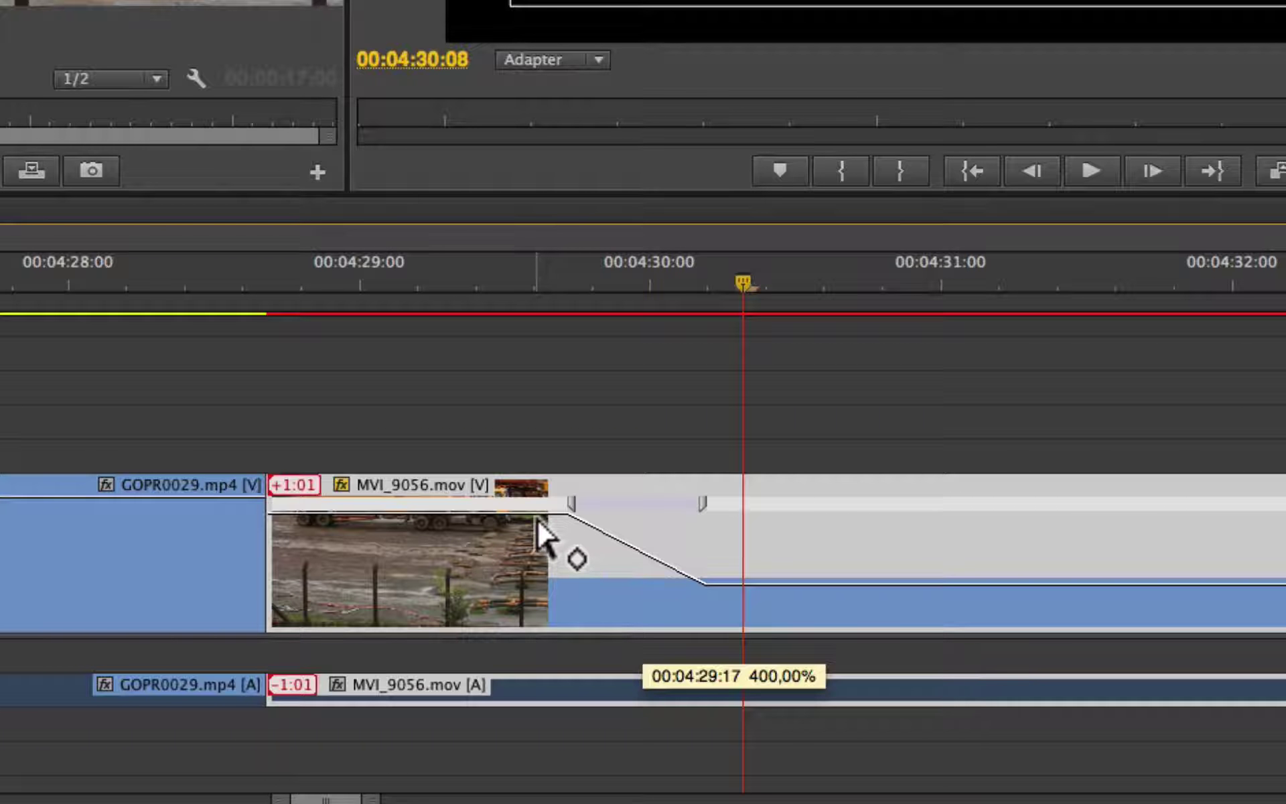
{"action": "left_click_drag", "start_coordinate": [550, 518], "coordinate": [544, 520]}
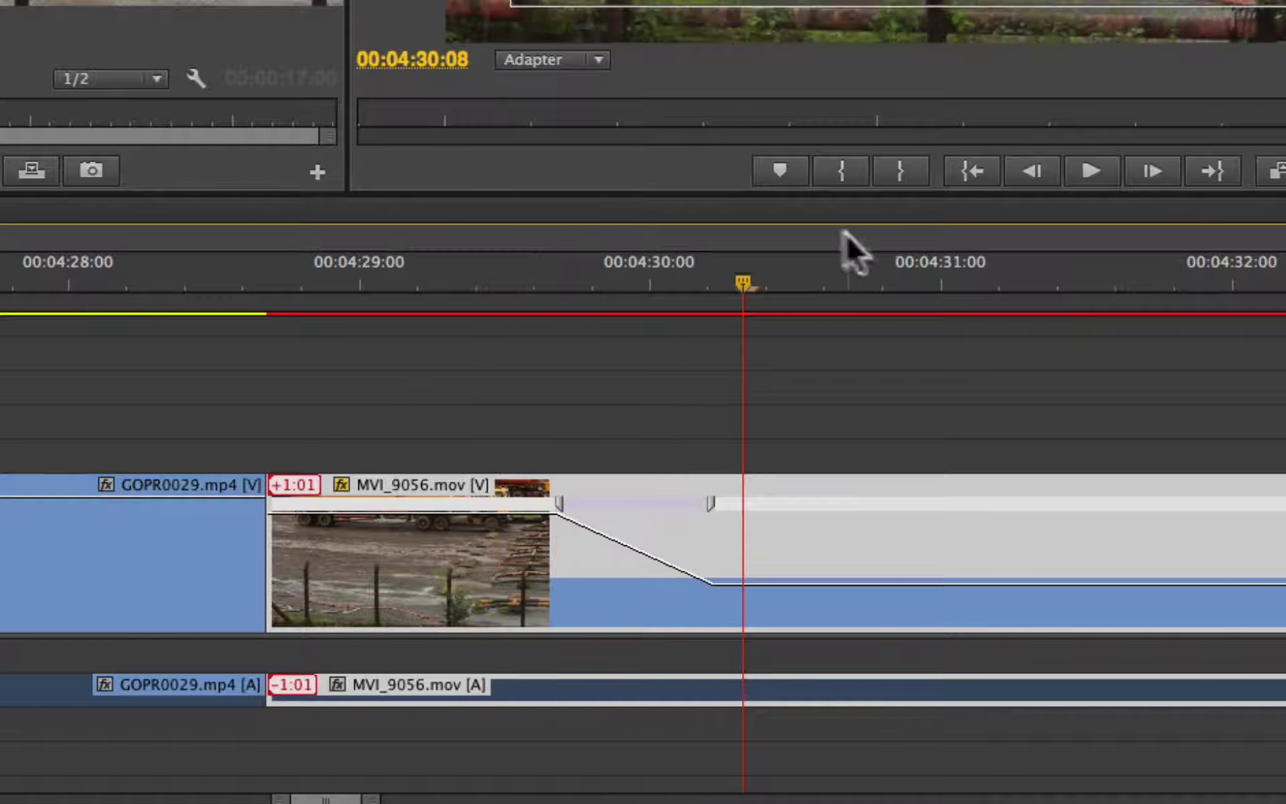
Preview the new speed ramp, then add Bezier curve handles to it.
{"action": "left_click_drag", "start_coordinate": [737, 287], "coordinate": [422, 308]}
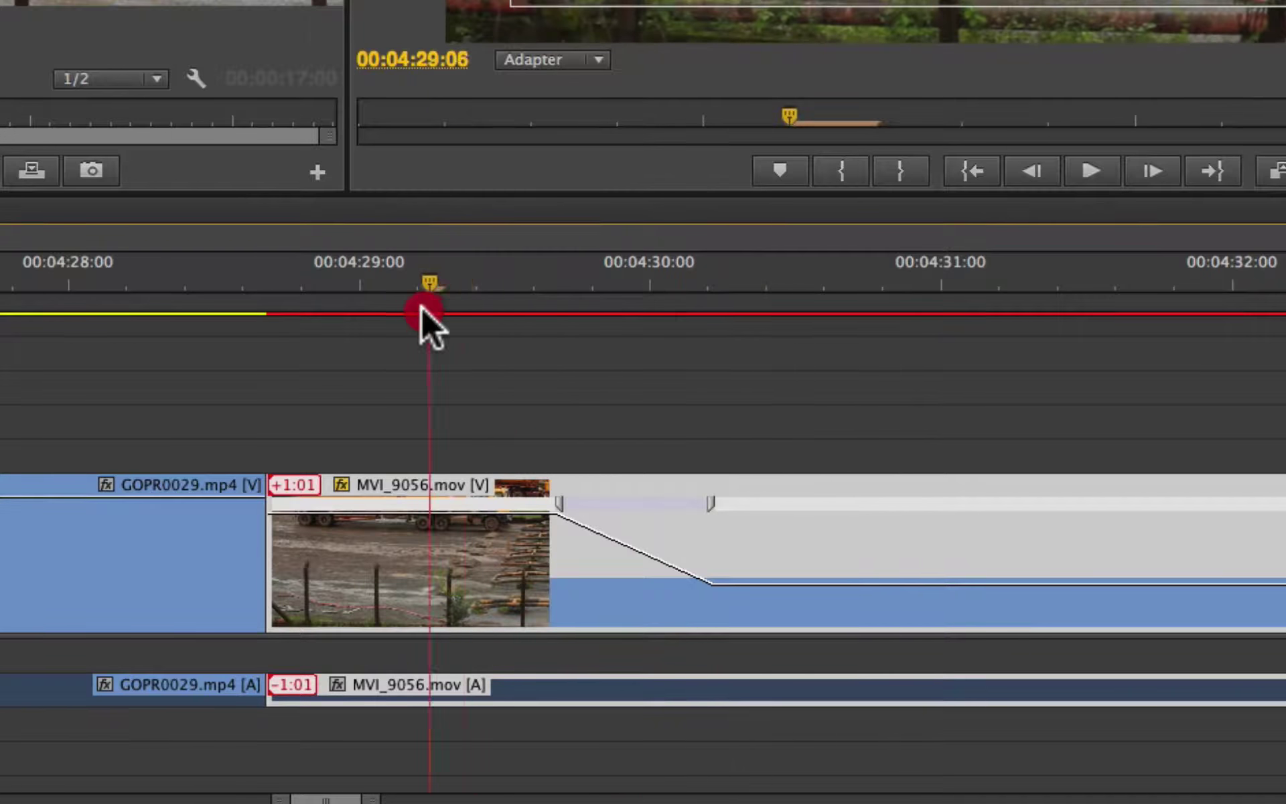
{"action": "key", "text": "space"}
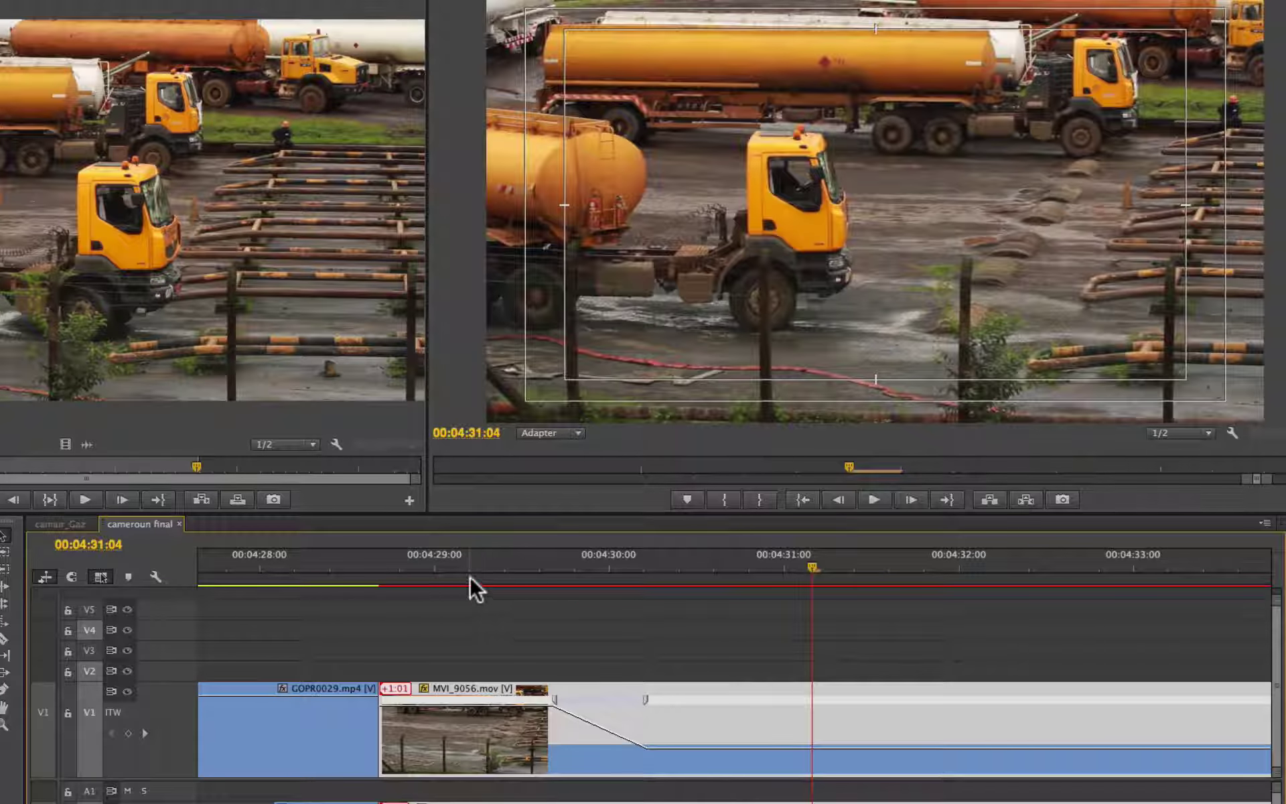
{"action": "left_click", "coordinate": [472, 561]}
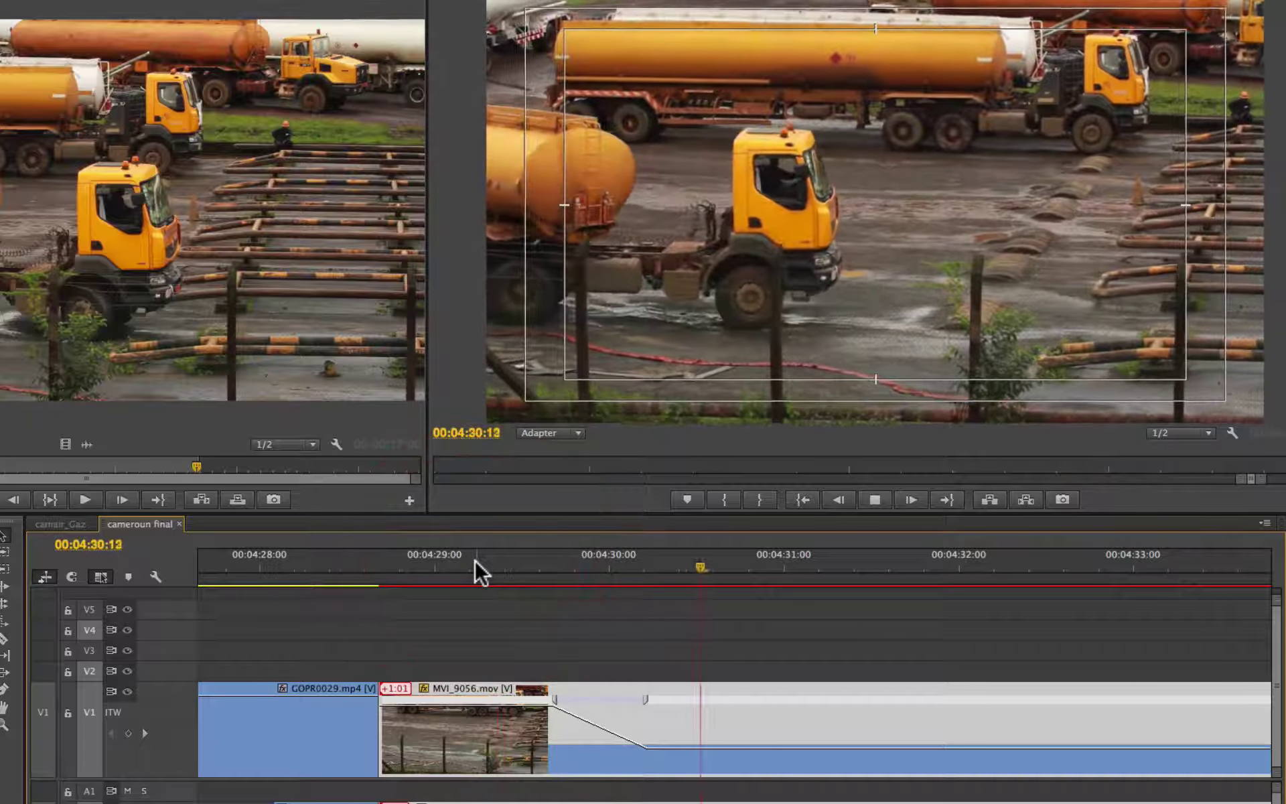
{"action": "key", "text": "space"}
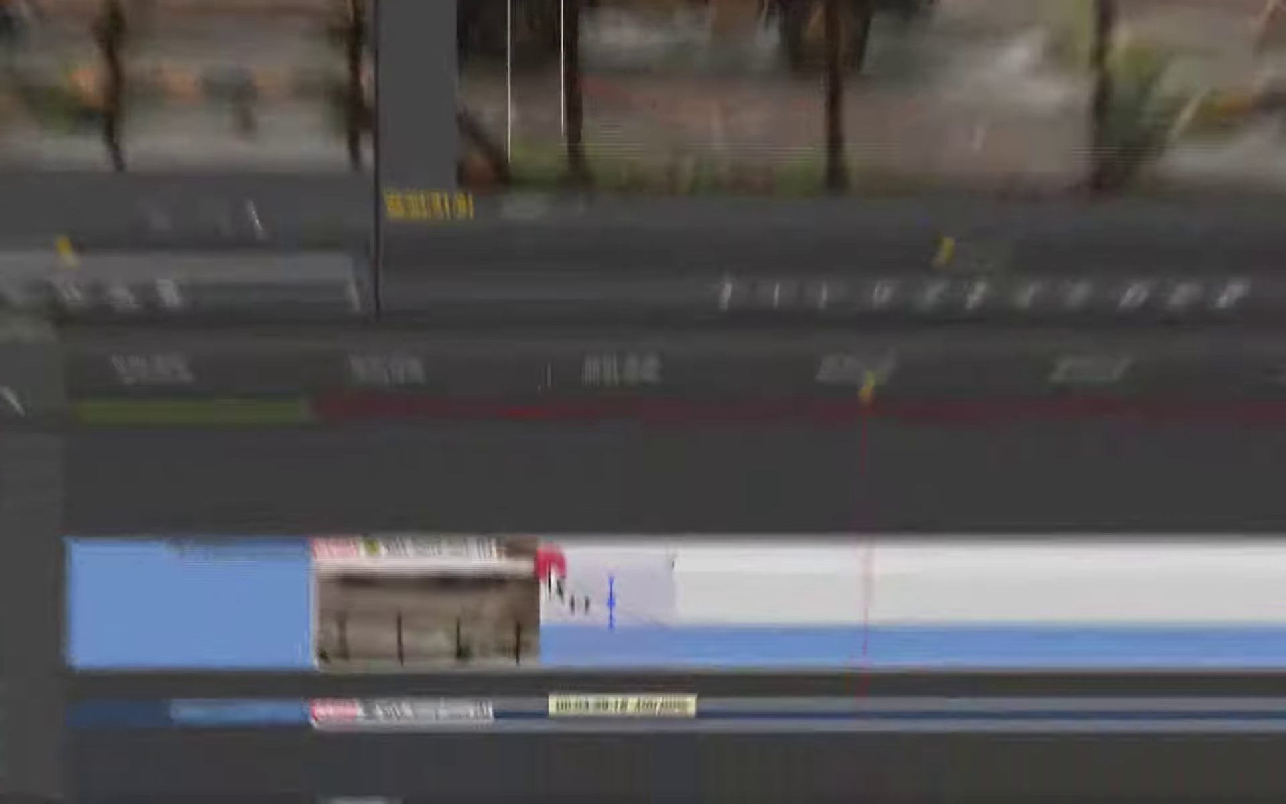
{"action": "left_click", "coordinate": [602, 726], "text": "super"}
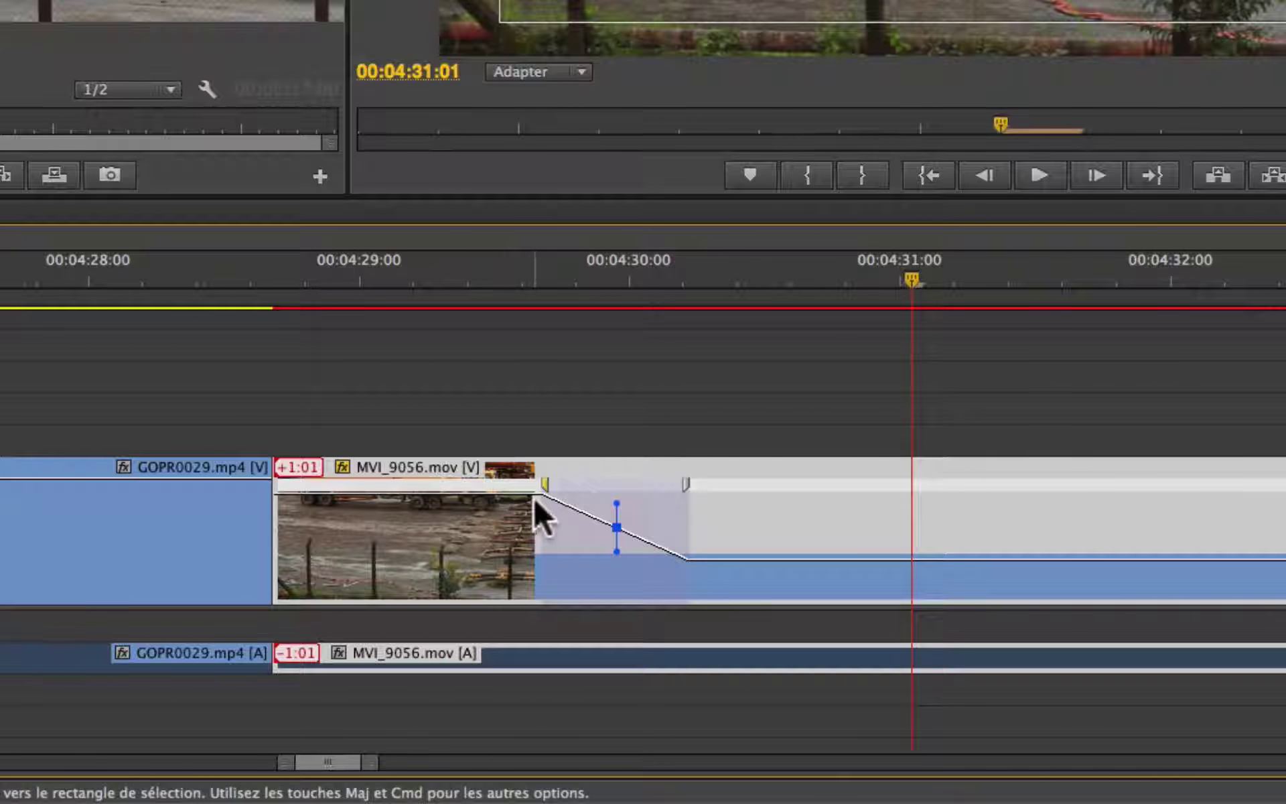
Bend the ramp into a smooth eased curve with its Bezier handle and play it back.
{"action": "left_click", "coordinate": [622, 547]}
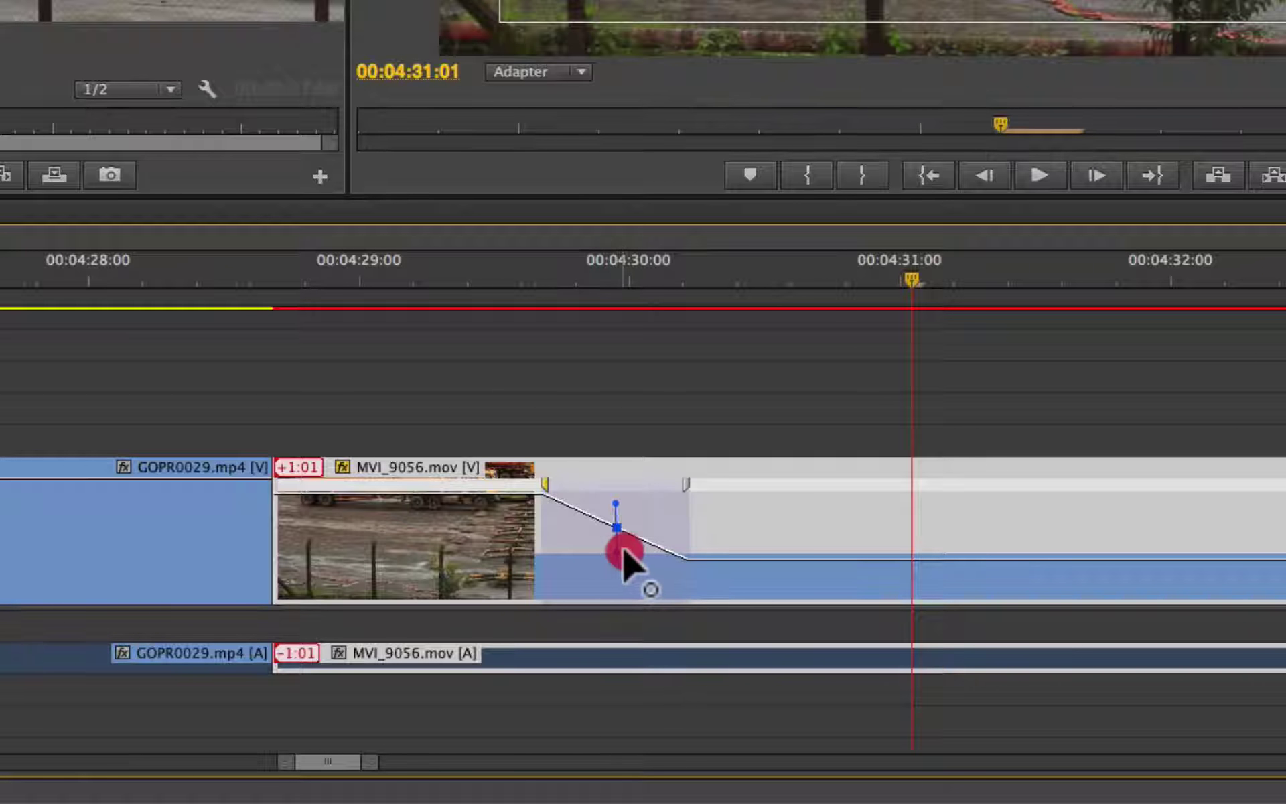
{"action": "mouse_move", "coordinate": [622, 547]}
{"action": "left_mouse_down"}
{"action": "mouse_move", "coordinate": [687, 531]}
{"action": "mouse_move", "coordinate": [728, 615]}
{"action": "mouse_move", "coordinate": [738, 606]}
{"action": "left_mouse_up"}
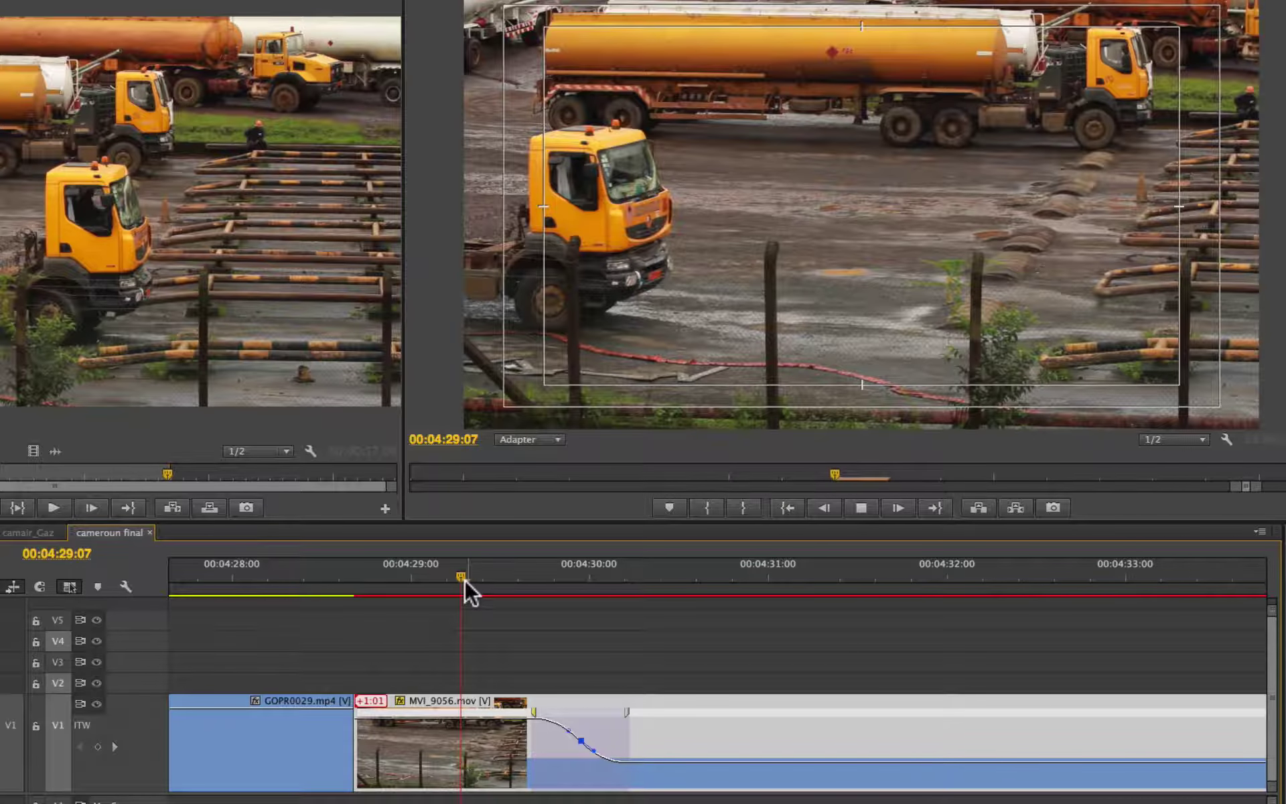
{"action": "key", "text": "space"}
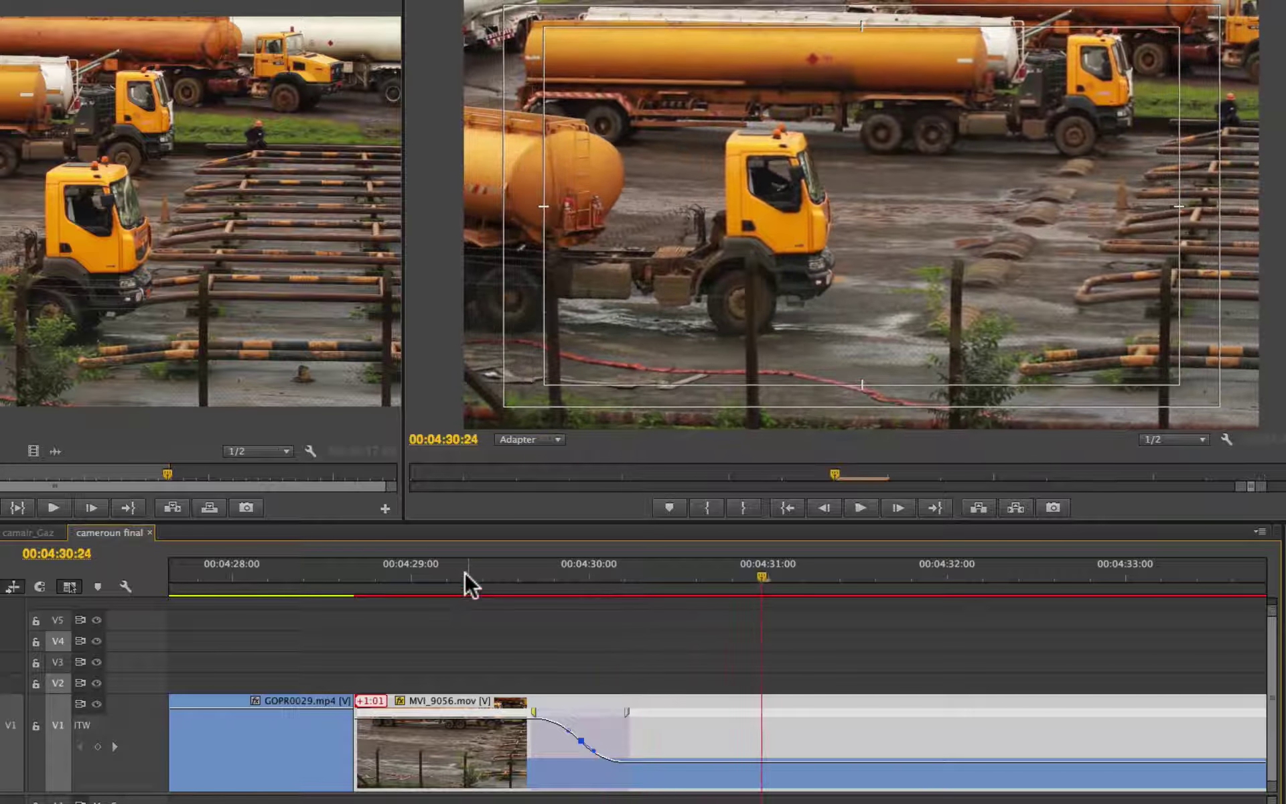
{"action": "left_click", "coordinate": [433, 564]}
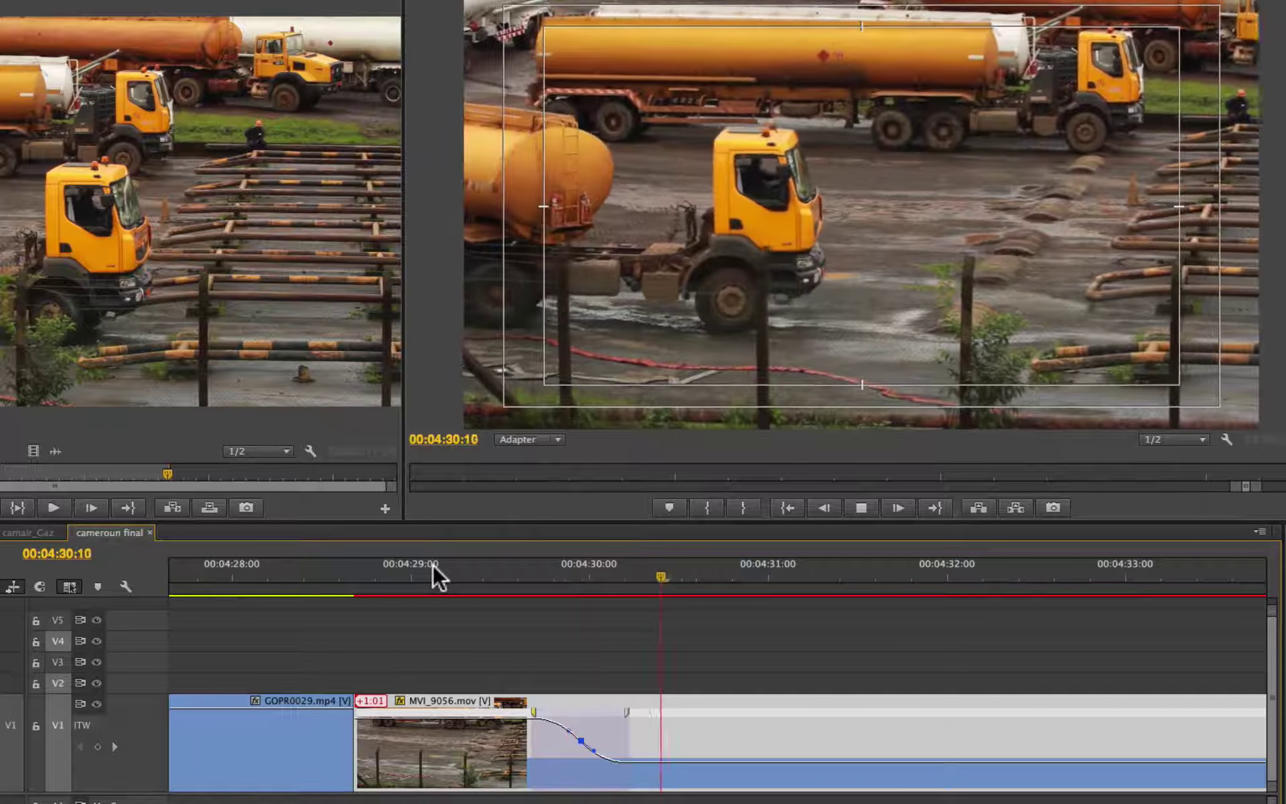
{"action": "key", "text": "space"}
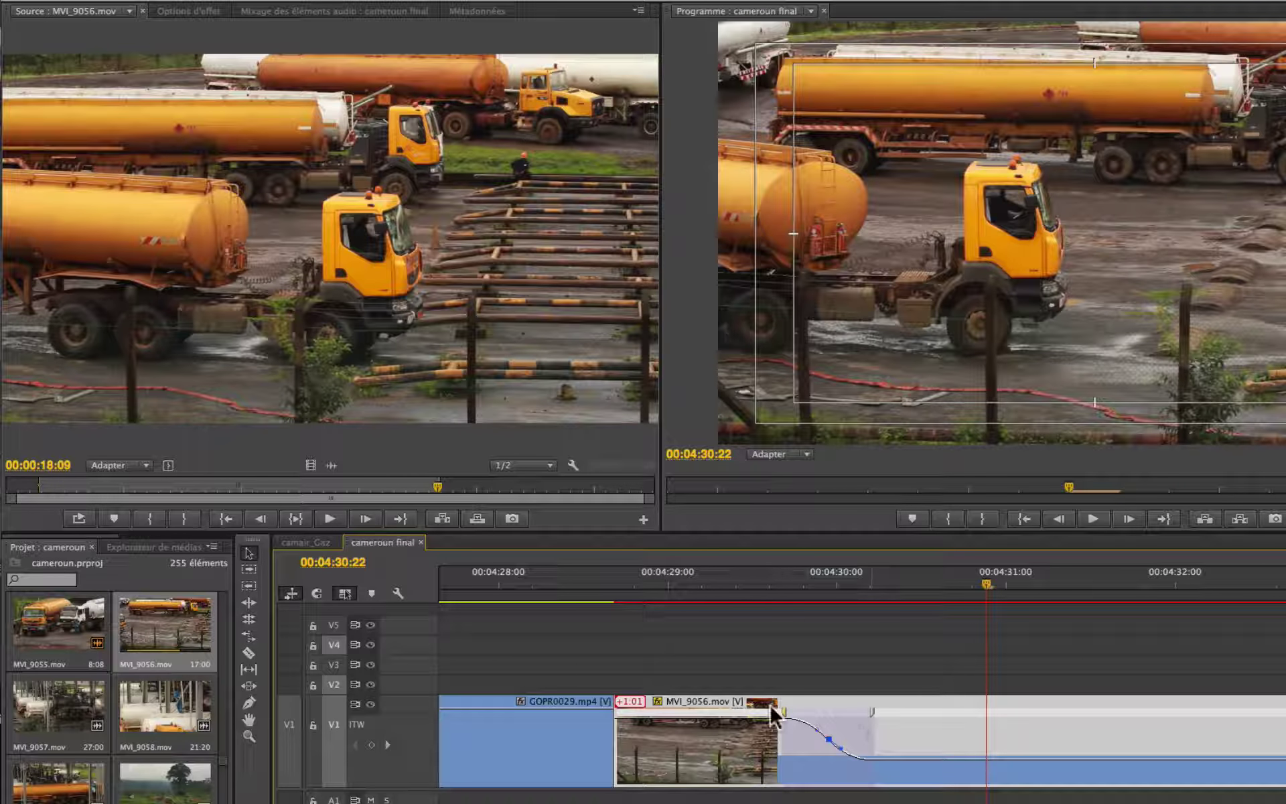
Select the keyframe at the ramp start and show MVI_9056 in the Options d'effet panel.
{"action": "left_click_drag", "start_coordinate": [787, 720], "coordinate": [768, 714]}
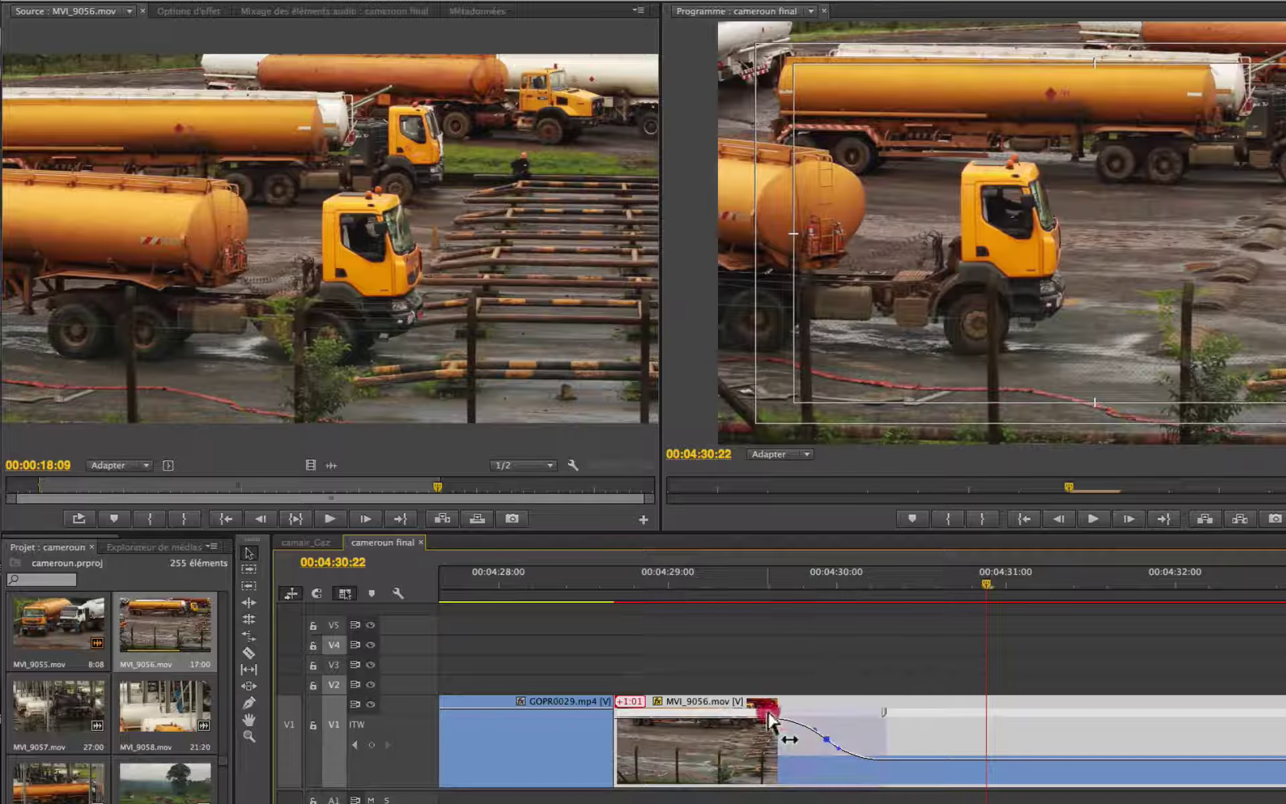
{"action": "left_click", "coordinate": [777, 720]}
{"action": "left_click", "coordinate": [181, 11]}
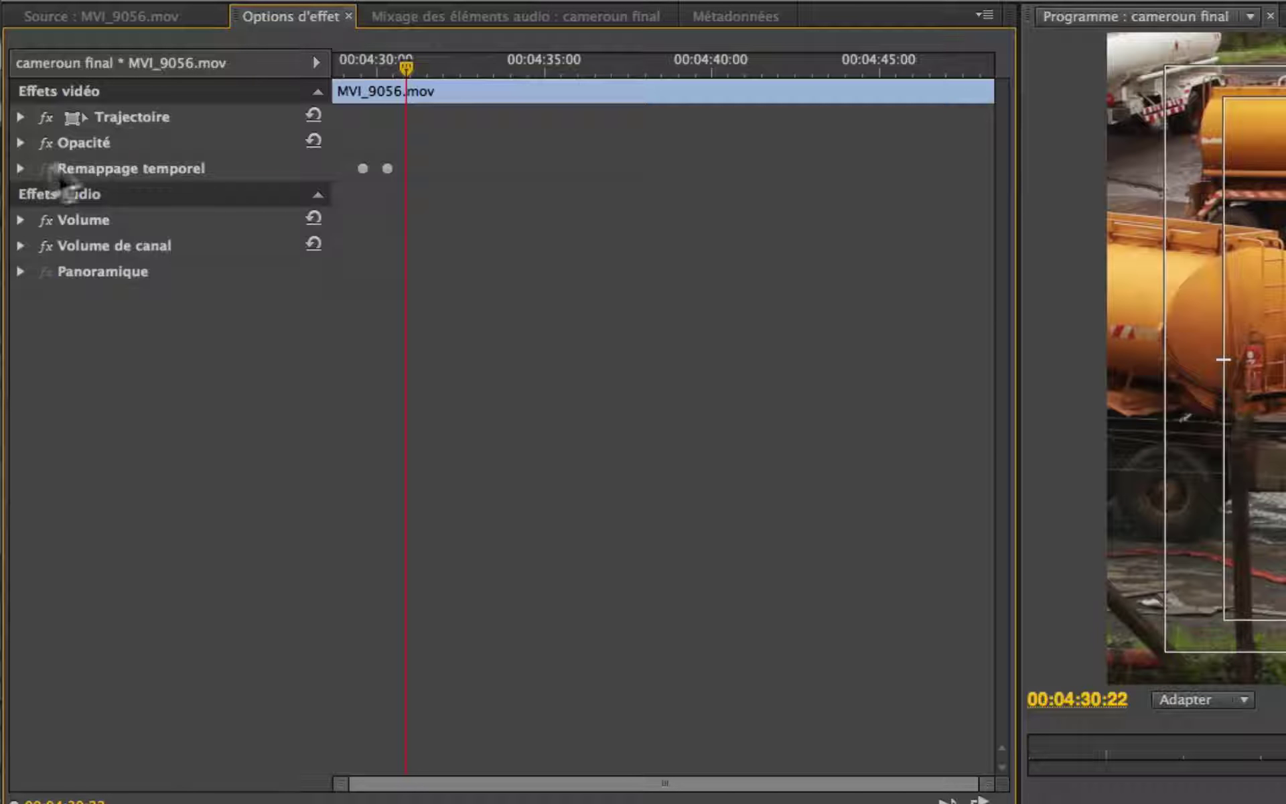
Expand Remappage temporel, zoom the keyframe timeline, and make the Vitesse graph taller.
{"action": "left_click", "coordinate": [19, 169]}
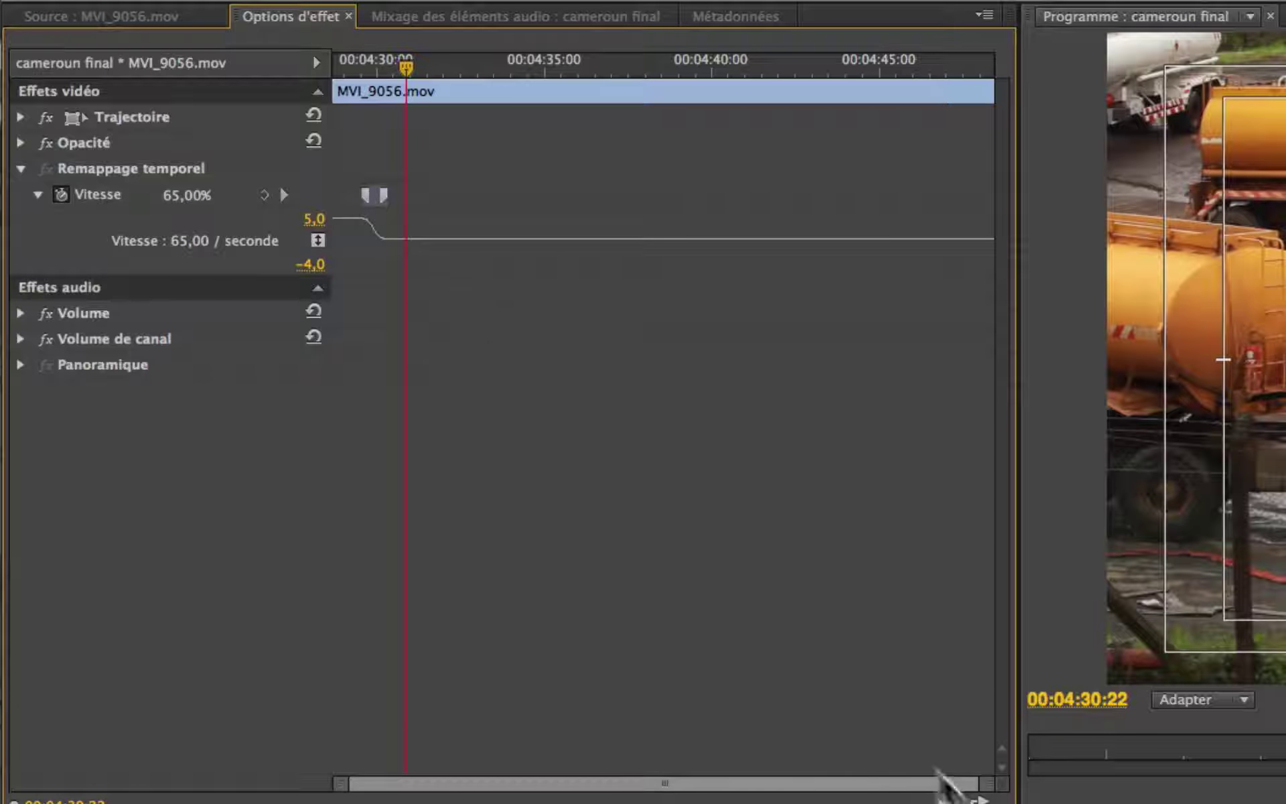
{"action": "left_click", "coordinate": [837, 697]}
{"action": "key", "text": "equal"}
{"action": "key", "text": "equal"}
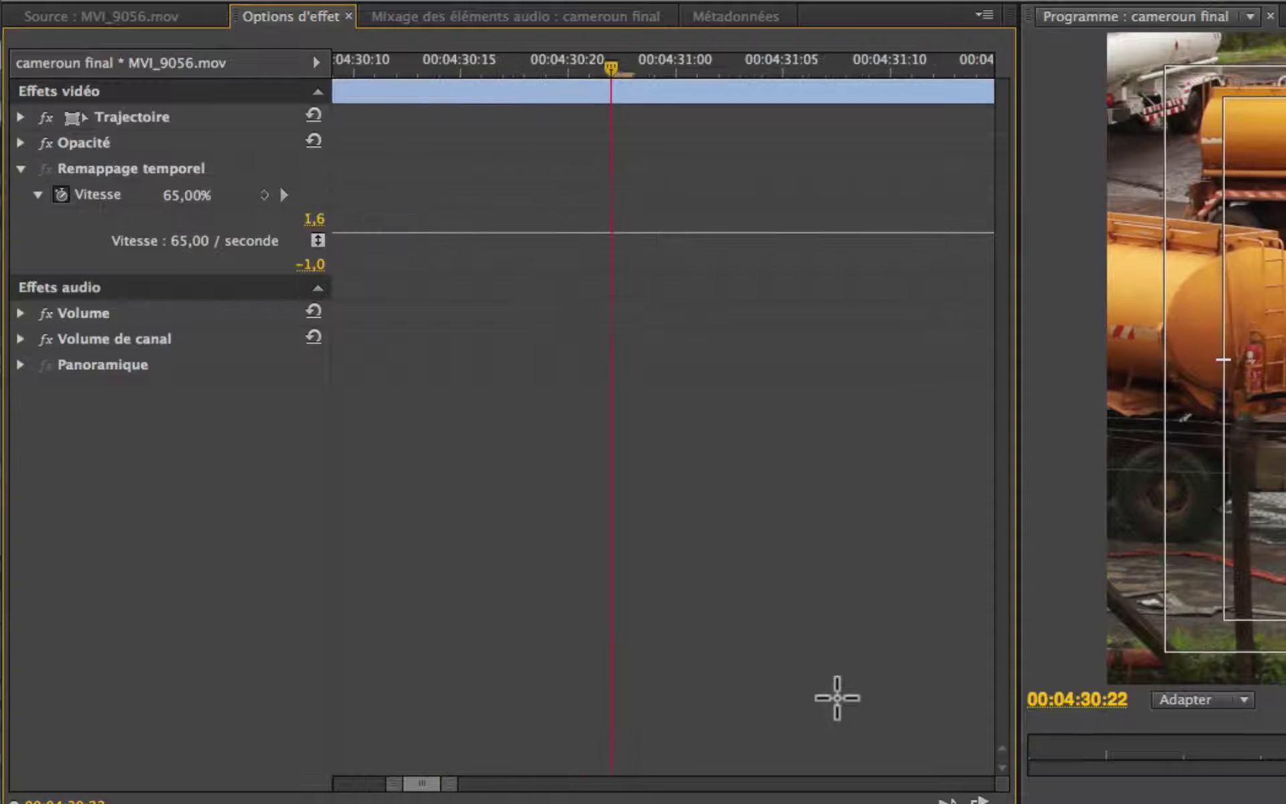
{"action": "key", "text": "equal"}
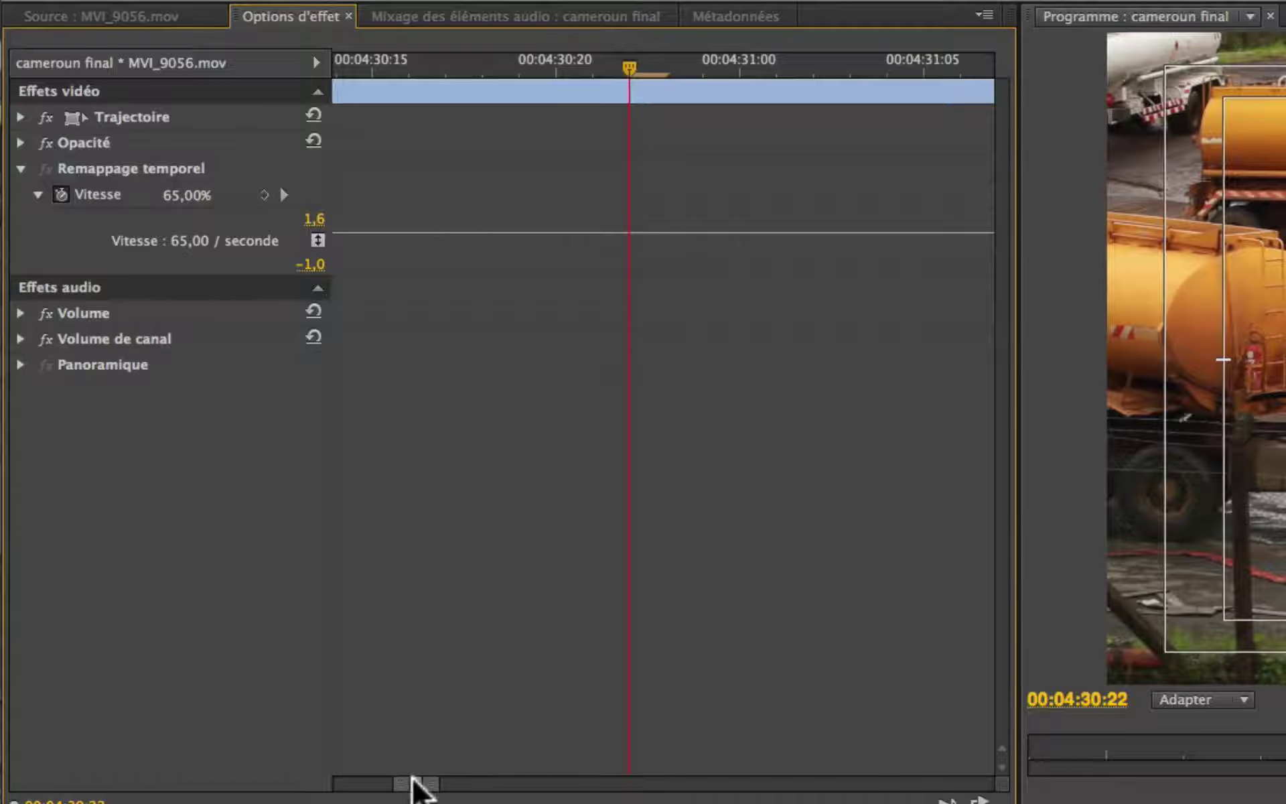
{"action": "left_click_drag", "start_coordinate": [414, 781], "coordinate": [384, 790]}
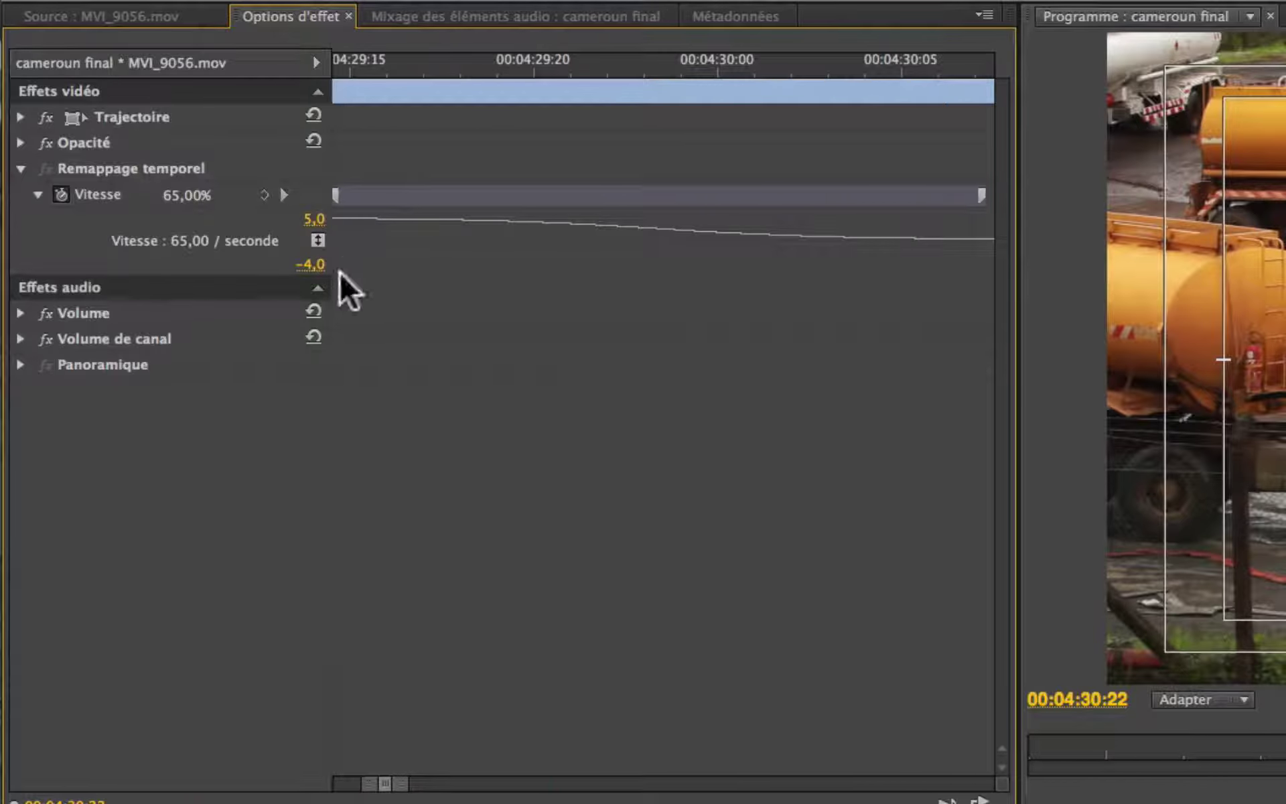
{"action": "left_click_drag", "start_coordinate": [345, 273], "coordinate": [411, 739]}
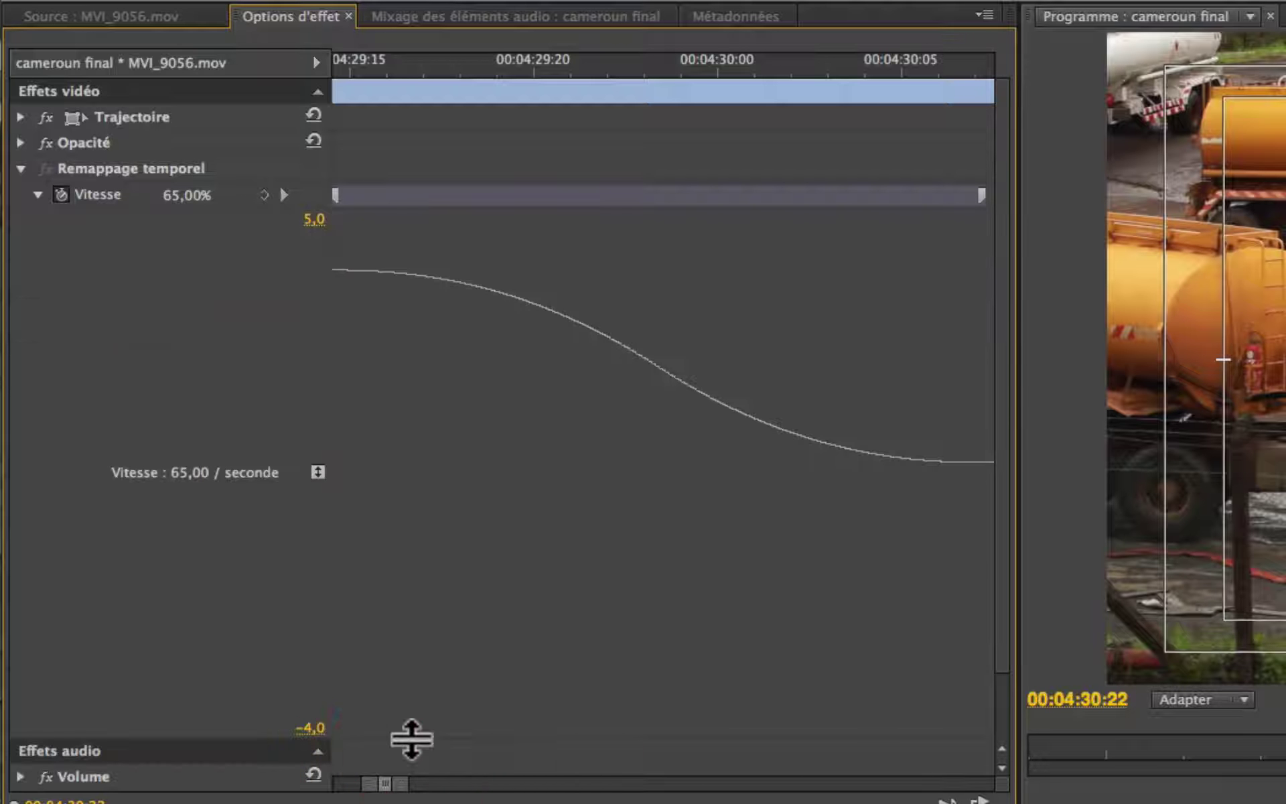
{"action": "key", "text": "minus"}
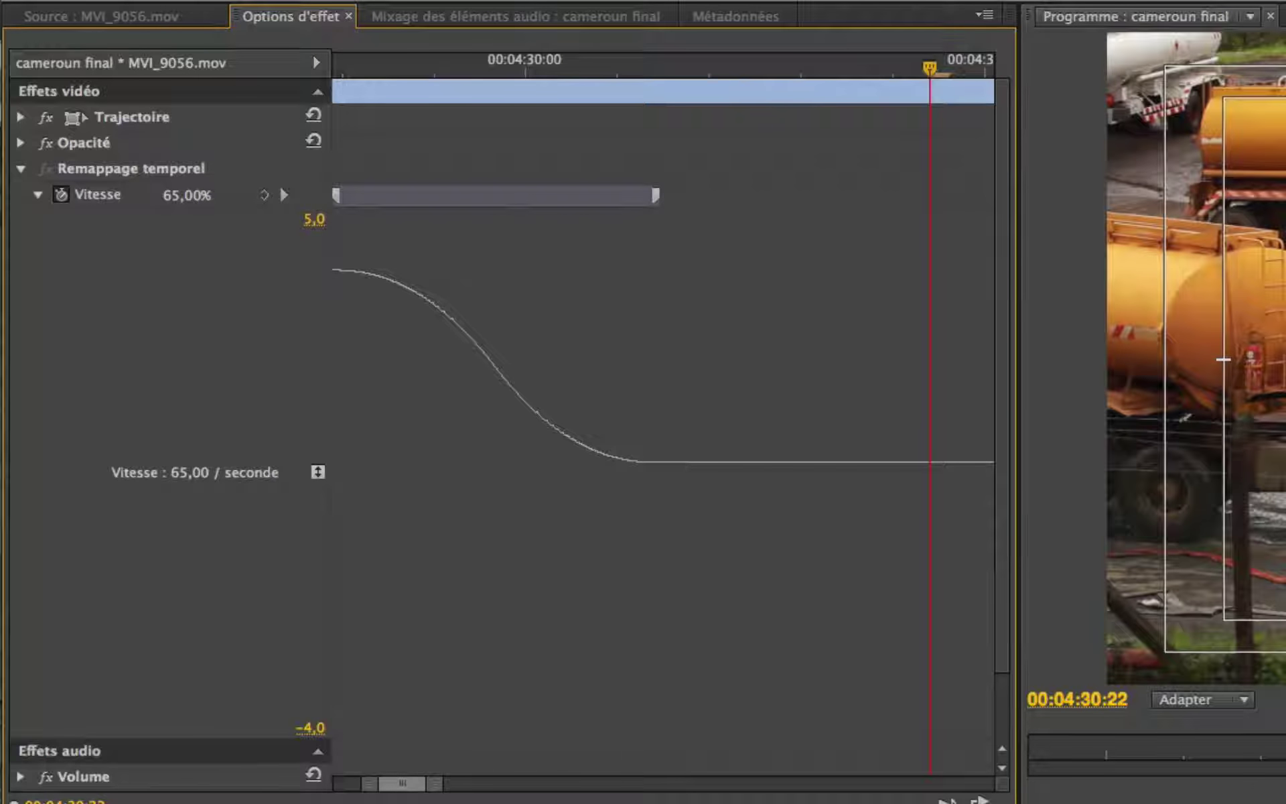
{"action": "left_click_drag", "start_coordinate": [424, 785], "coordinate": [405, 784]}
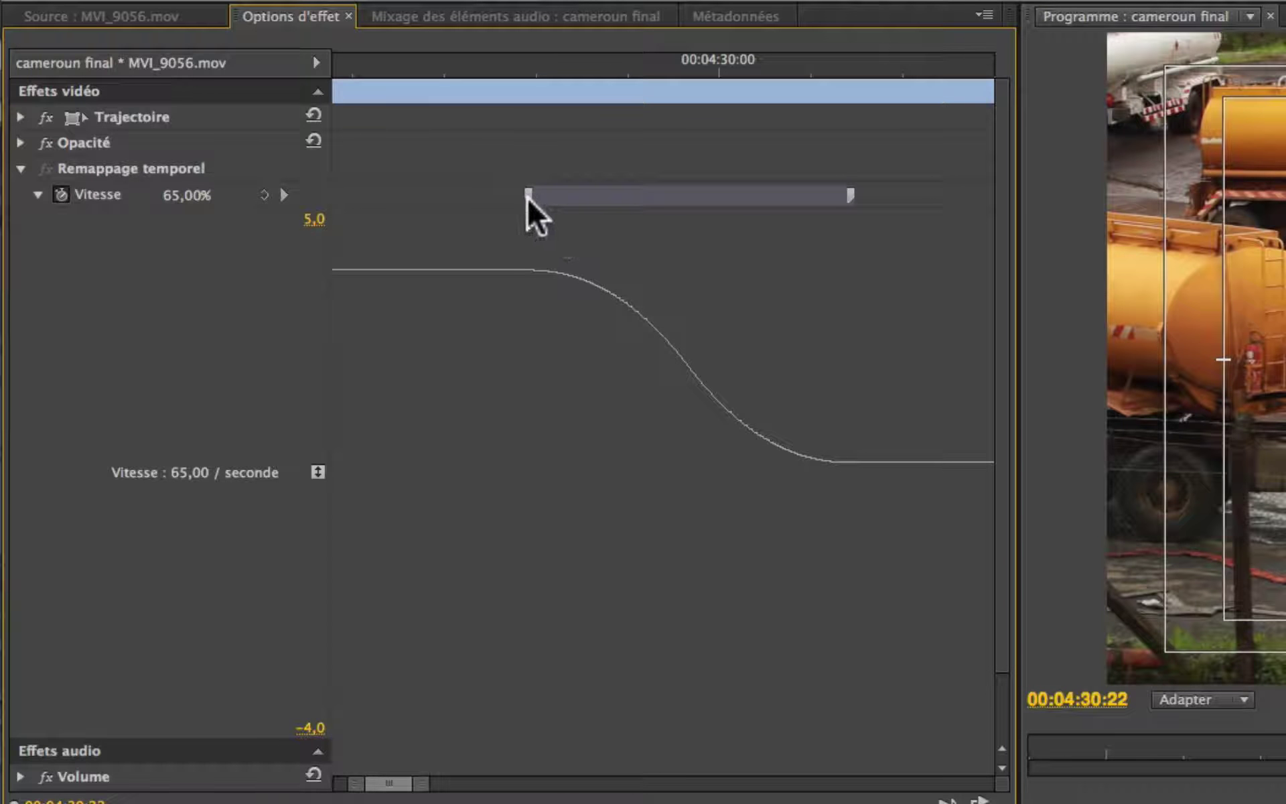
Drag the speed keyframe apart into a gradual transition easing down to 65,00%.
{"action": "left_click", "coordinate": [528, 194]}
{"action": "left_click", "coordinate": [837, 196]}
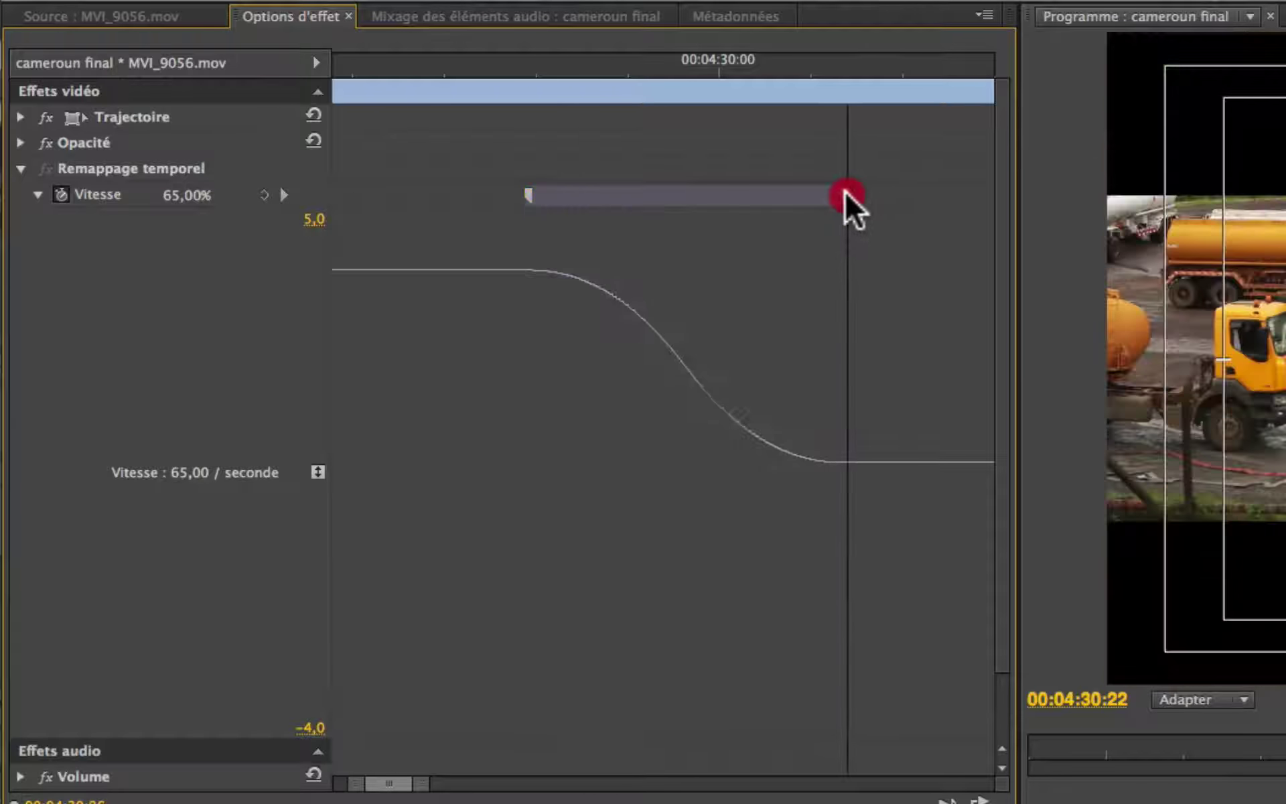
{"action": "key", "text": "backslash"}
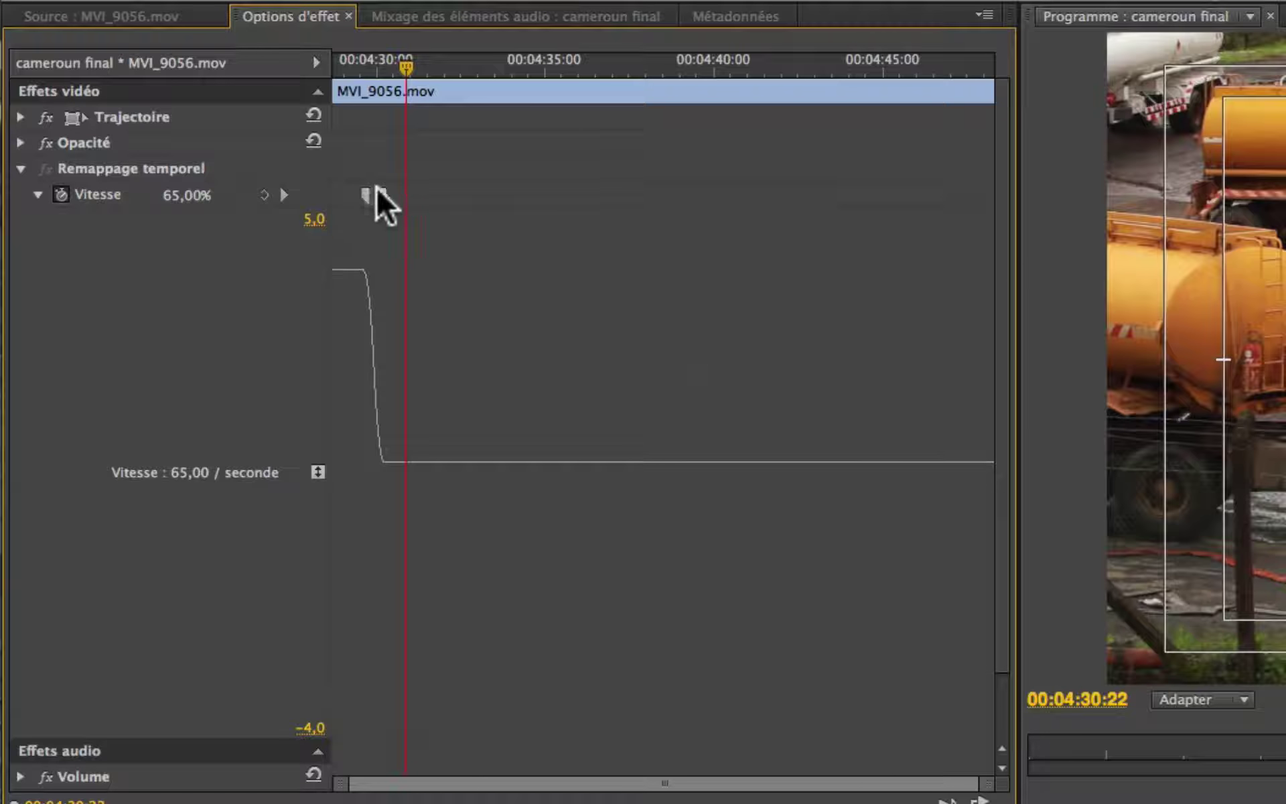
{"action": "left_click_drag", "start_coordinate": [376, 186], "coordinate": [386, 186]}
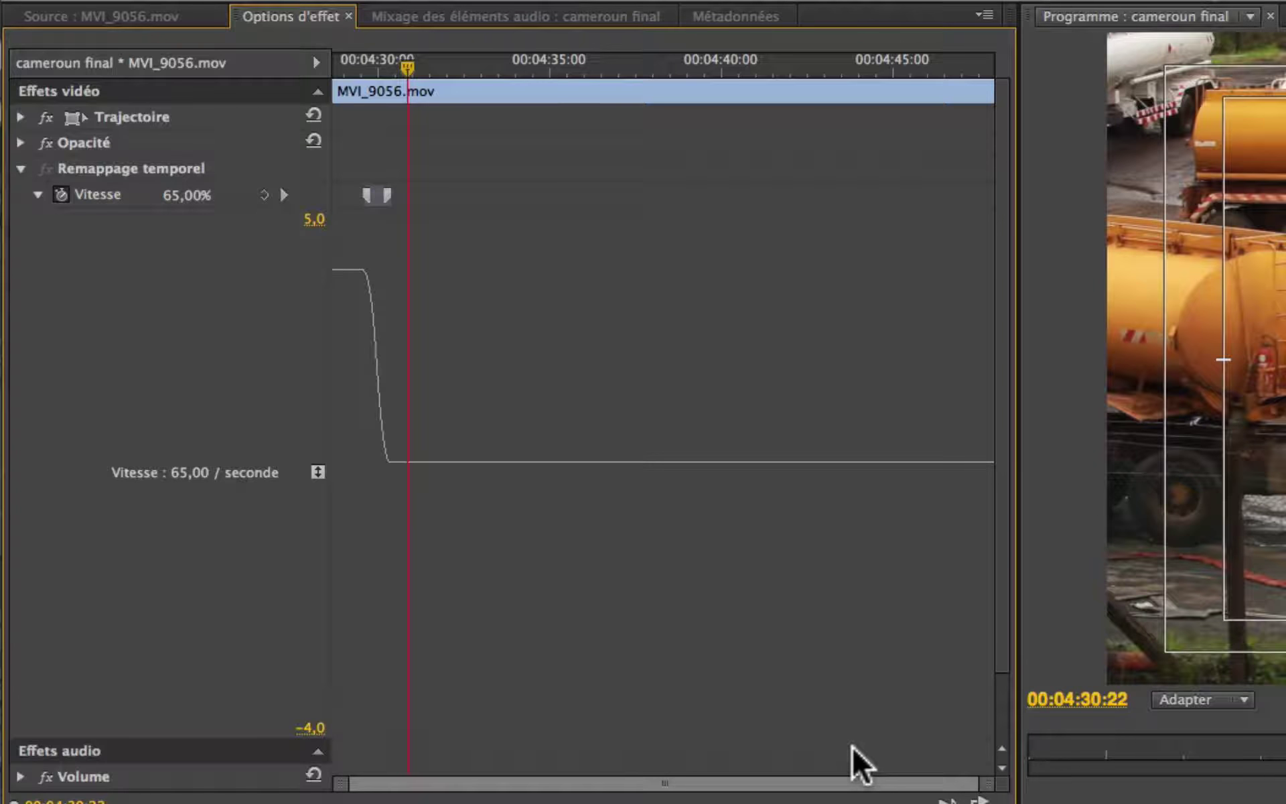
{"action": "key", "text": "equal"}
{"action": "key", "text": "equal"}
{"action": "key", "text": "equal"}
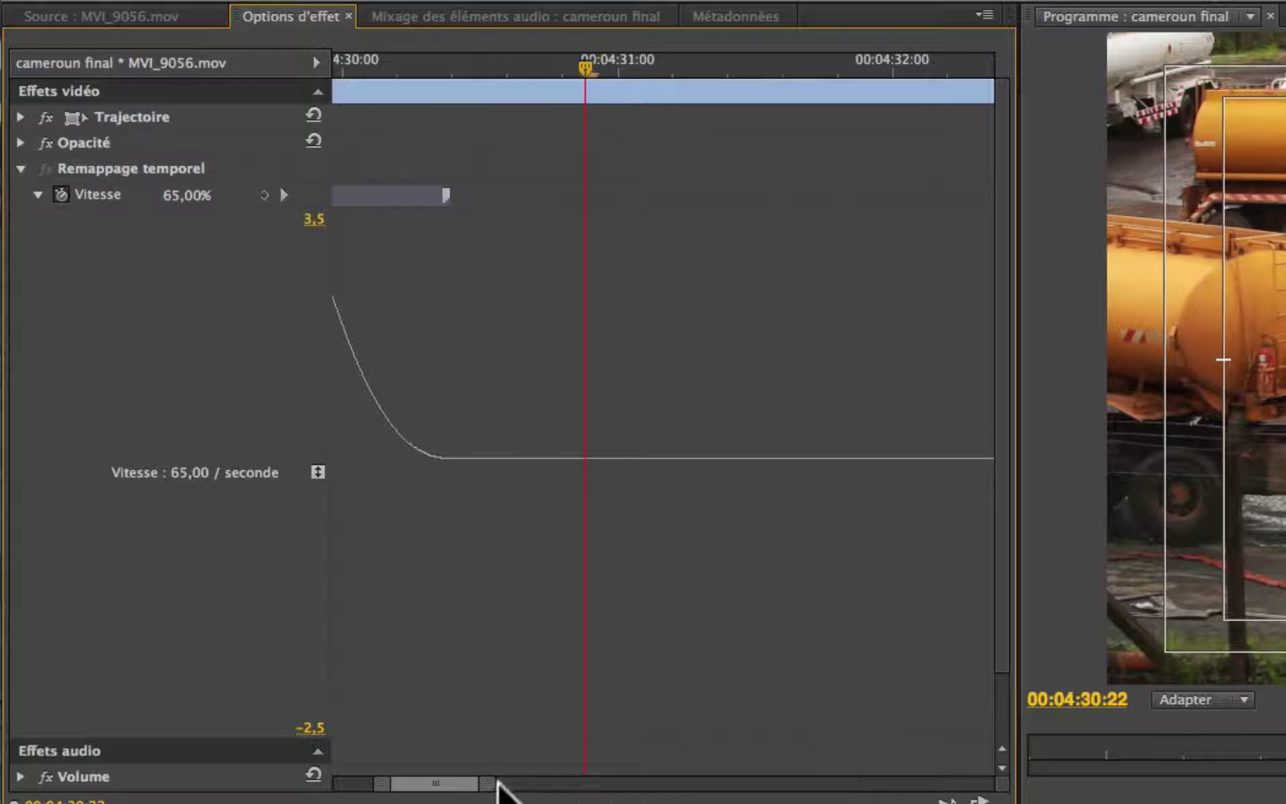
{"action": "left_click_drag", "start_coordinate": [428, 782], "coordinate": [407, 784]}
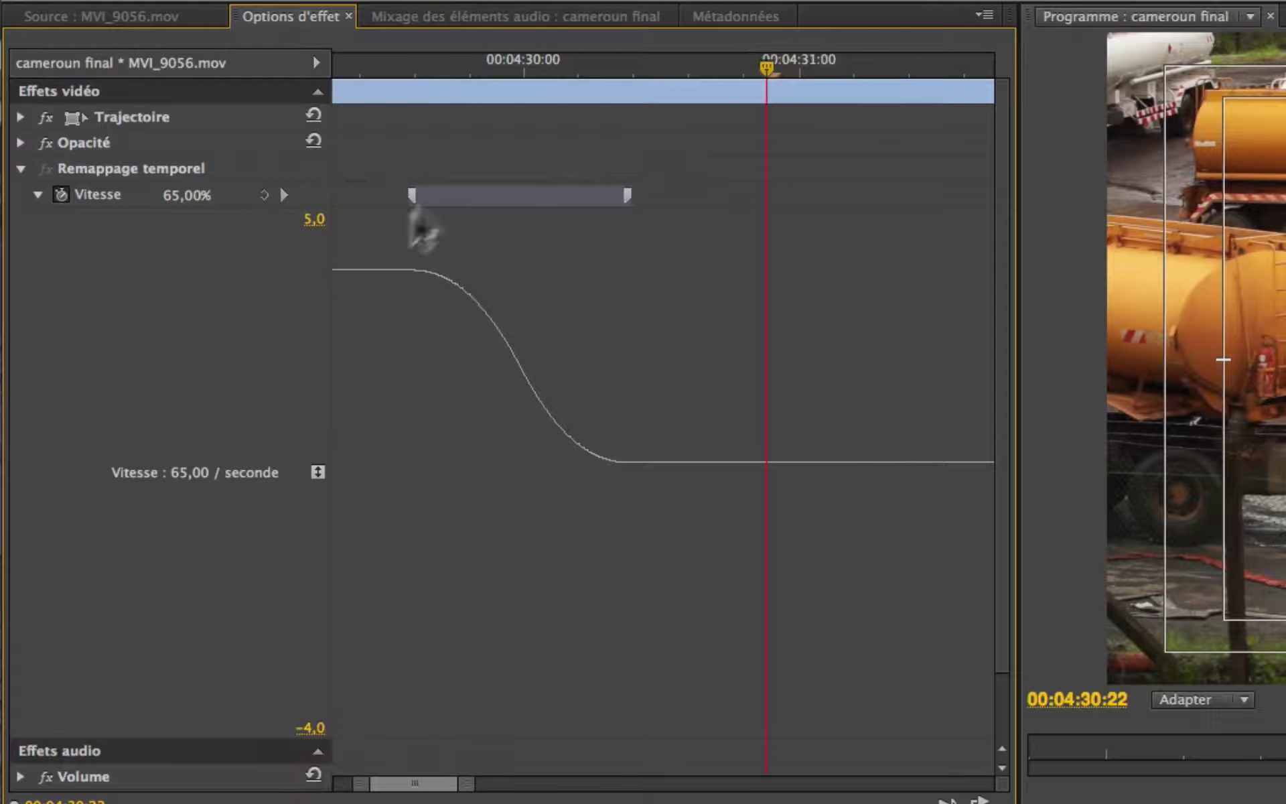
Bend the slow-down transition's Bezier handle into a smooth S-curve easing down to 65%.
{"action": "left_click", "coordinate": [408, 195]}
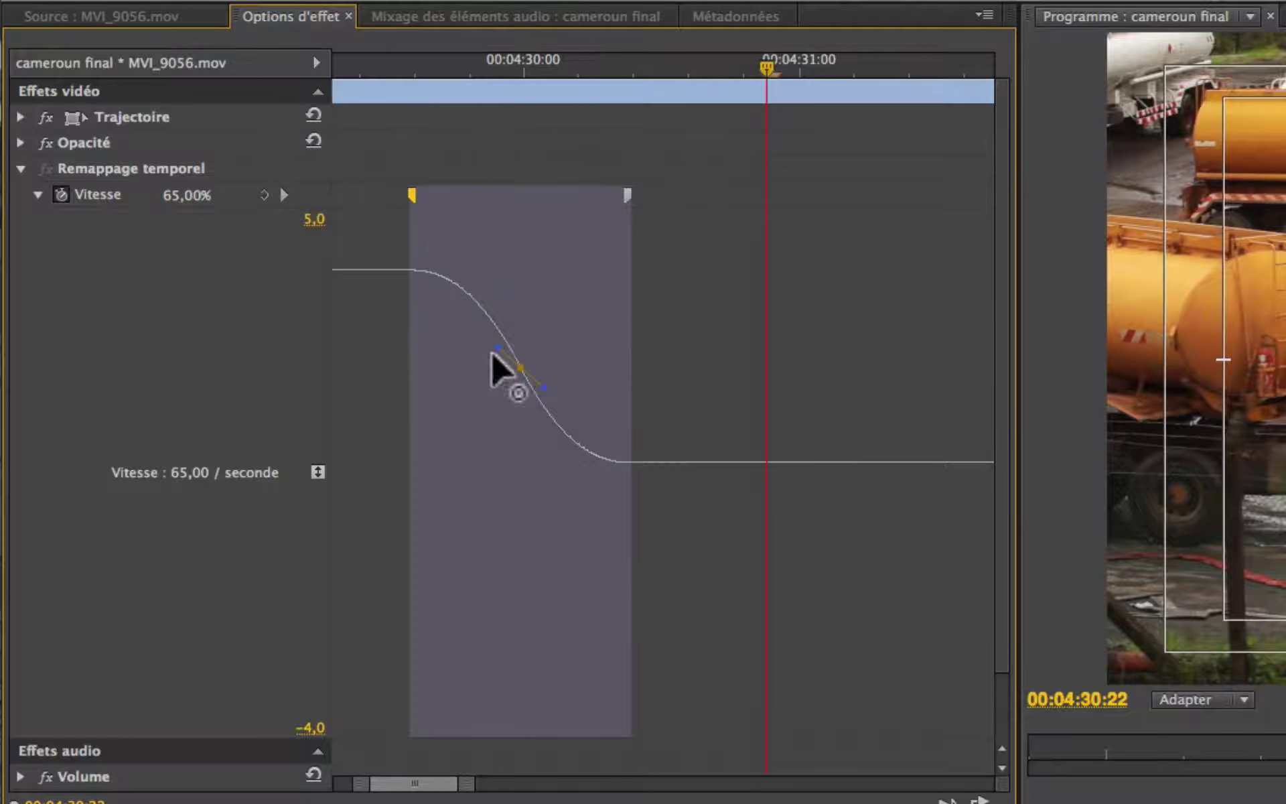
{"action": "mouse_move", "coordinate": [494, 359]}
{"action": "left_mouse_down"}
{"action": "mouse_move", "coordinate": [436, 348]}
{"action": "mouse_move", "coordinate": [482, 323]}
{"action": "mouse_move", "coordinate": [602, 321]}
{"action": "left_mouse_up"}
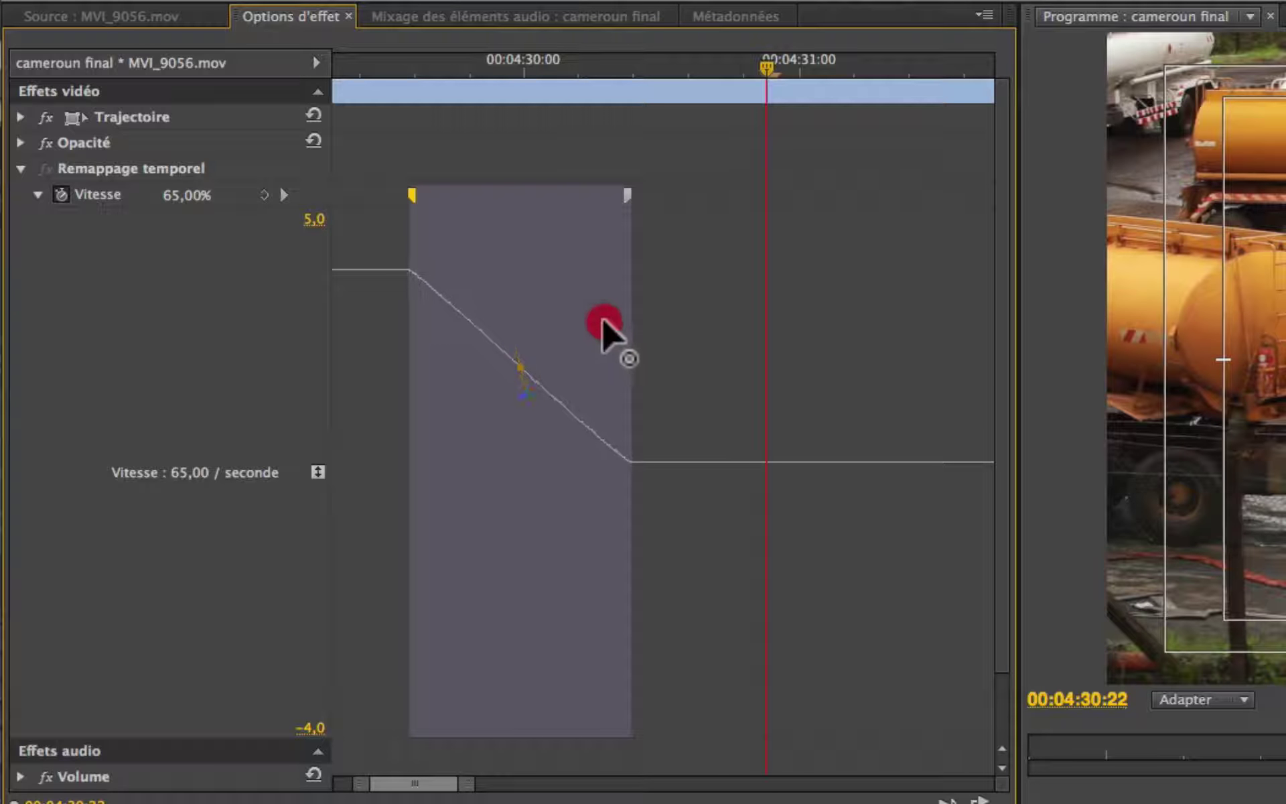
{"action": "mouse_move", "coordinate": [606, 322]}
{"action": "left_mouse_down"}
{"action": "mouse_move", "coordinate": [521, 320]}
{"action": "mouse_move", "coordinate": [482, 349]}
{"action": "mouse_move", "coordinate": [497, 406]}
{"action": "mouse_move", "coordinate": [563, 335]}
{"action": "mouse_move", "coordinate": [542, 380]}
{"action": "mouse_move", "coordinate": [558, 504]}
{"action": "mouse_move", "coordinate": [560, 287]}
{"action": "mouse_move", "coordinate": [536, 279]}
{"action": "mouse_move", "coordinate": [450, 315]}
{"action": "left_mouse_up"}
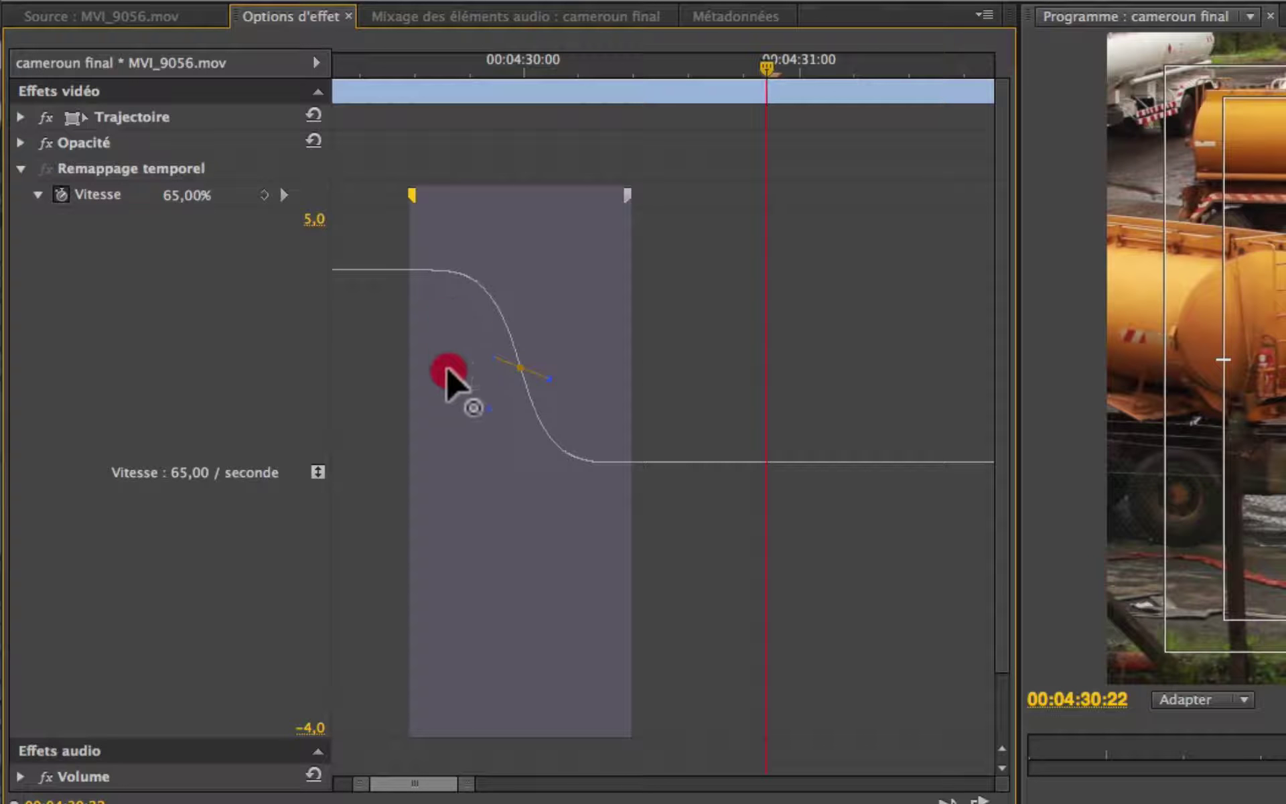
{"action": "mouse_move", "coordinate": [447, 370]}
{"action": "left_mouse_down"}
{"action": "mouse_move", "coordinate": [450, 474]}
{"action": "mouse_move", "coordinate": [528, 474]}
{"action": "mouse_move", "coordinate": [575, 225]}
{"action": "mouse_move", "coordinate": [554, 574]}
{"action": "mouse_move", "coordinate": [643, 296]}
{"action": "mouse_move", "coordinate": [589, 516]}
{"action": "mouse_move", "coordinate": [566, 720]}
{"action": "mouse_move", "coordinate": [594, 617]}
{"action": "mouse_move", "coordinate": [617, 275]}
{"action": "mouse_move", "coordinate": [503, 264]}
{"action": "mouse_move", "coordinate": [394, 295]}
{"action": "mouse_move", "coordinate": [445, 265]}
{"action": "mouse_move", "coordinate": [430, 473]}
{"action": "mouse_move", "coordinate": [430, 335]}
{"action": "mouse_move", "coordinate": [489, 279]}
{"action": "left_mouse_up"}
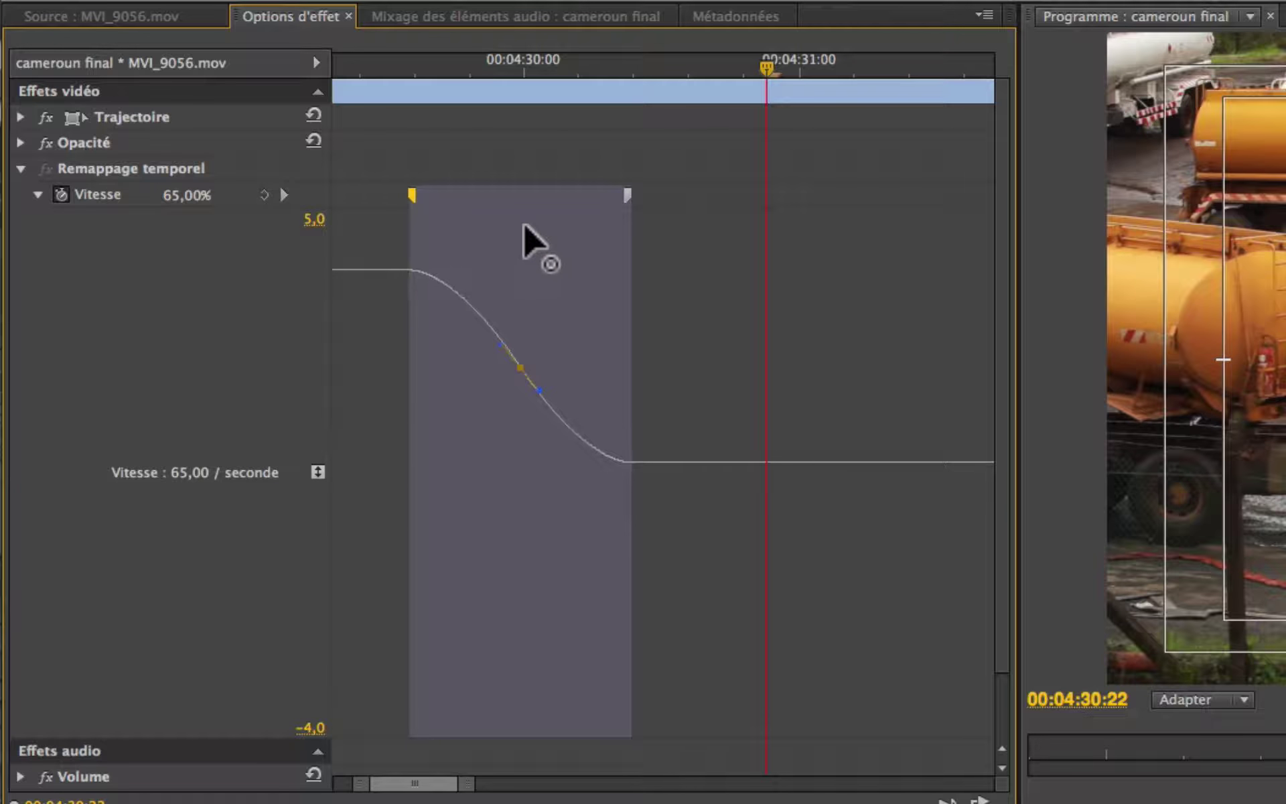
{"action": "left_click", "coordinate": [401, 275]}
Add a split speed keyframe at 04:30:18 and raise the speed after it to about 550%.
{"action": "left_click", "coordinate": [566, 533]}
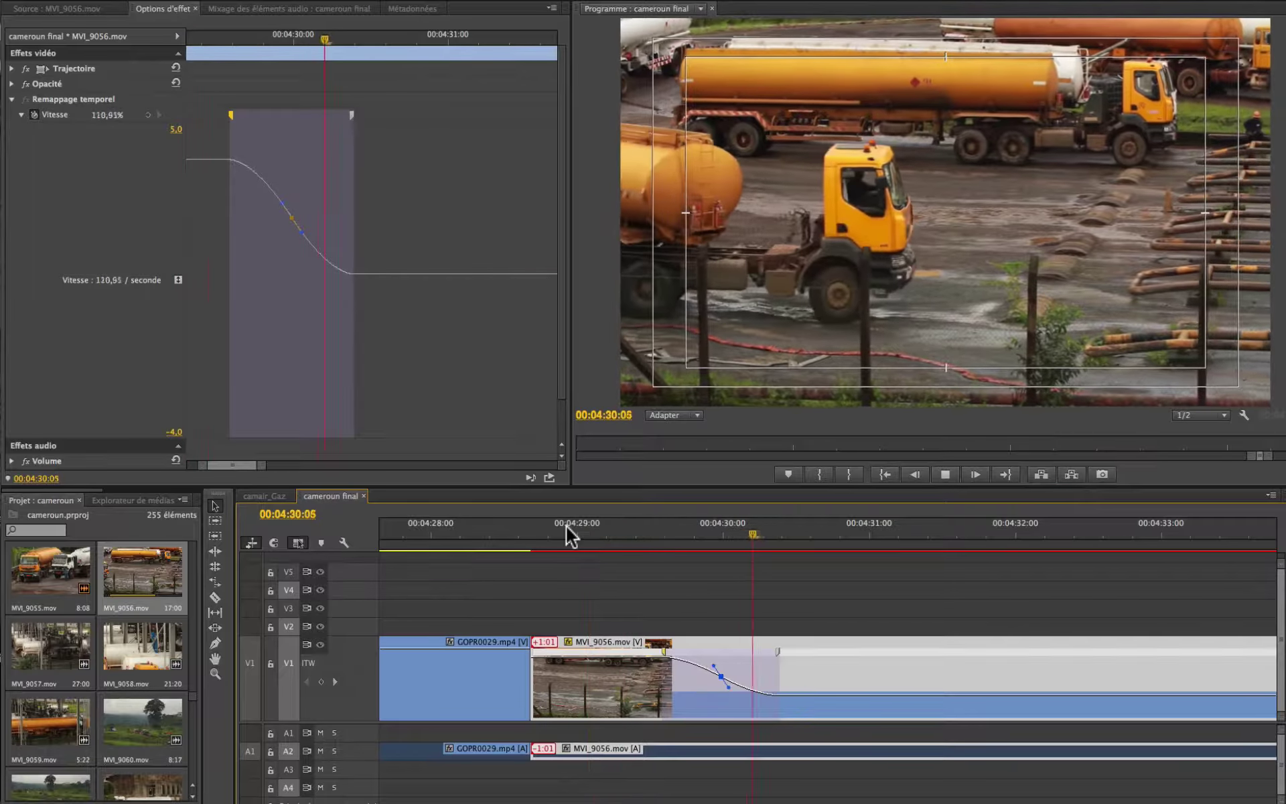
{"action": "key", "text": "space"}
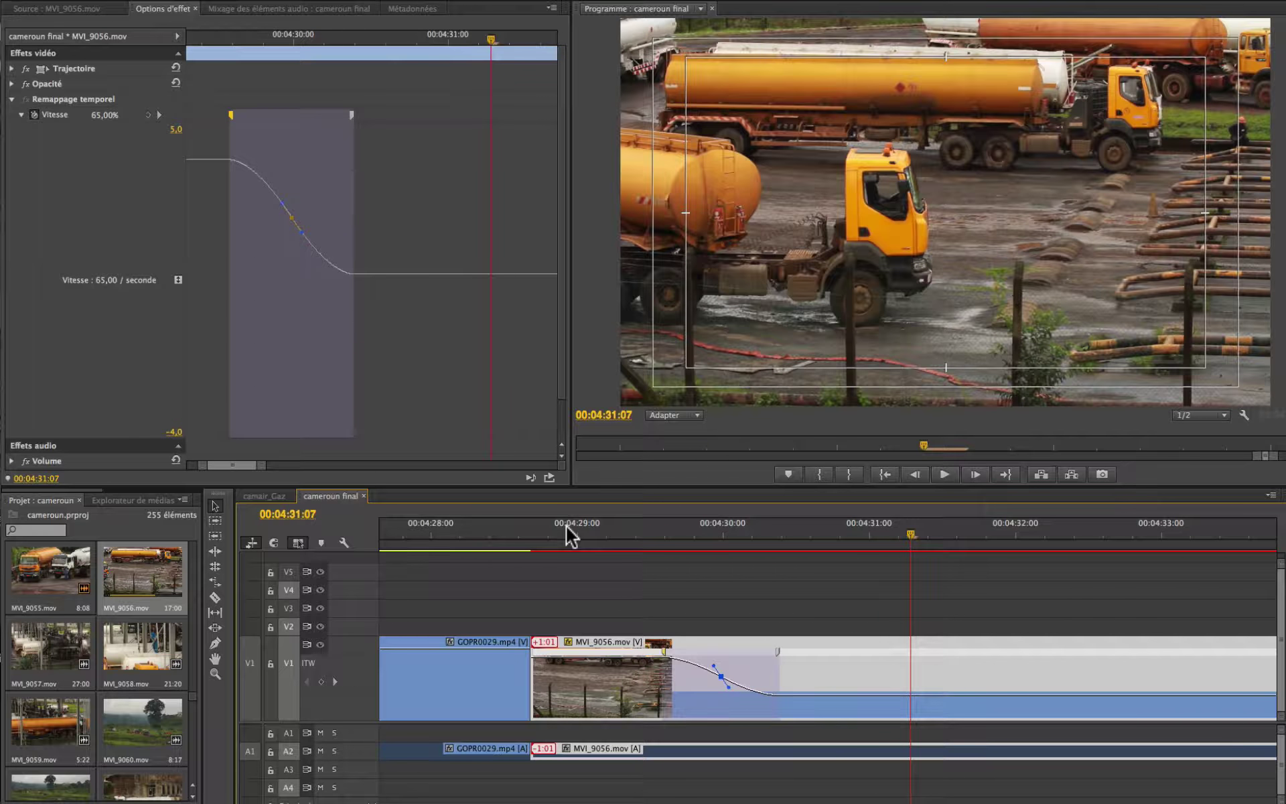
{"action": "left_click", "coordinate": [910, 697], "text": "ctrl"}
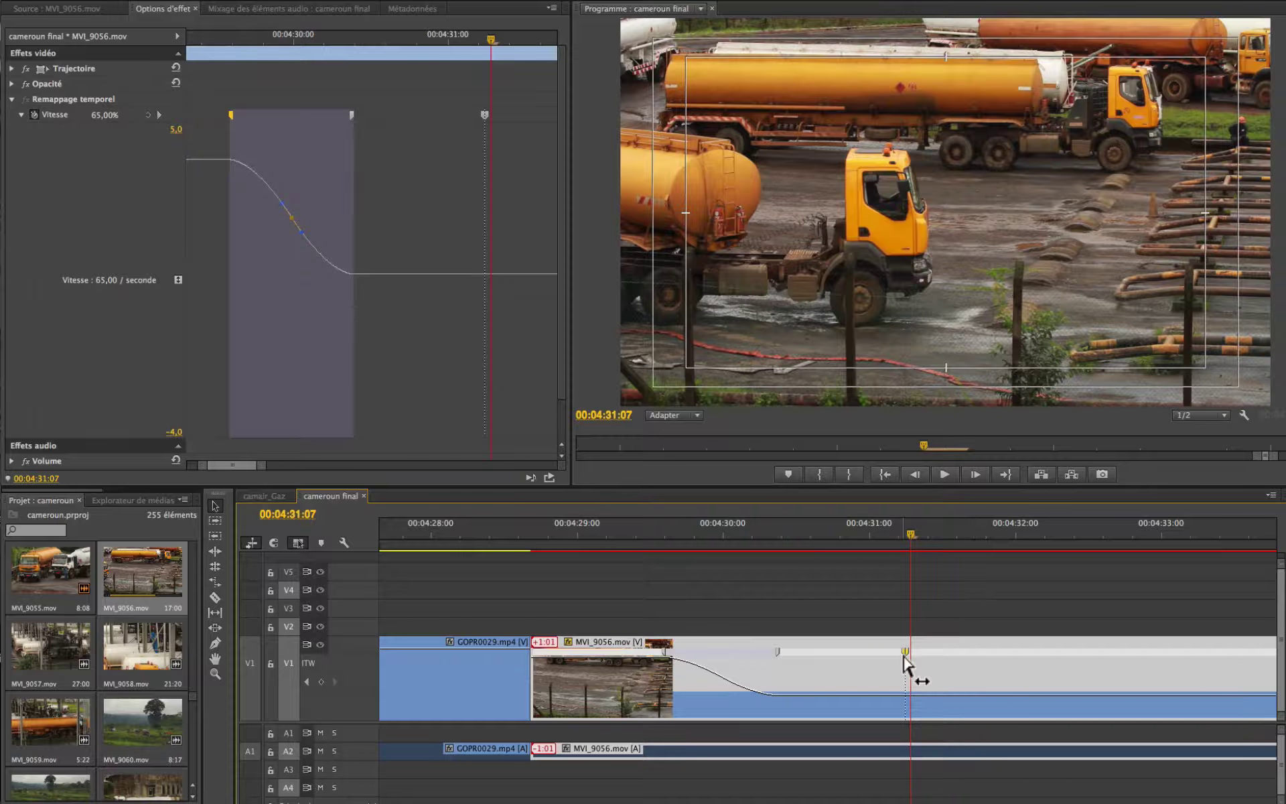
{"action": "left_click_drag", "start_coordinate": [907, 653], "coordinate": [1025, 667]}
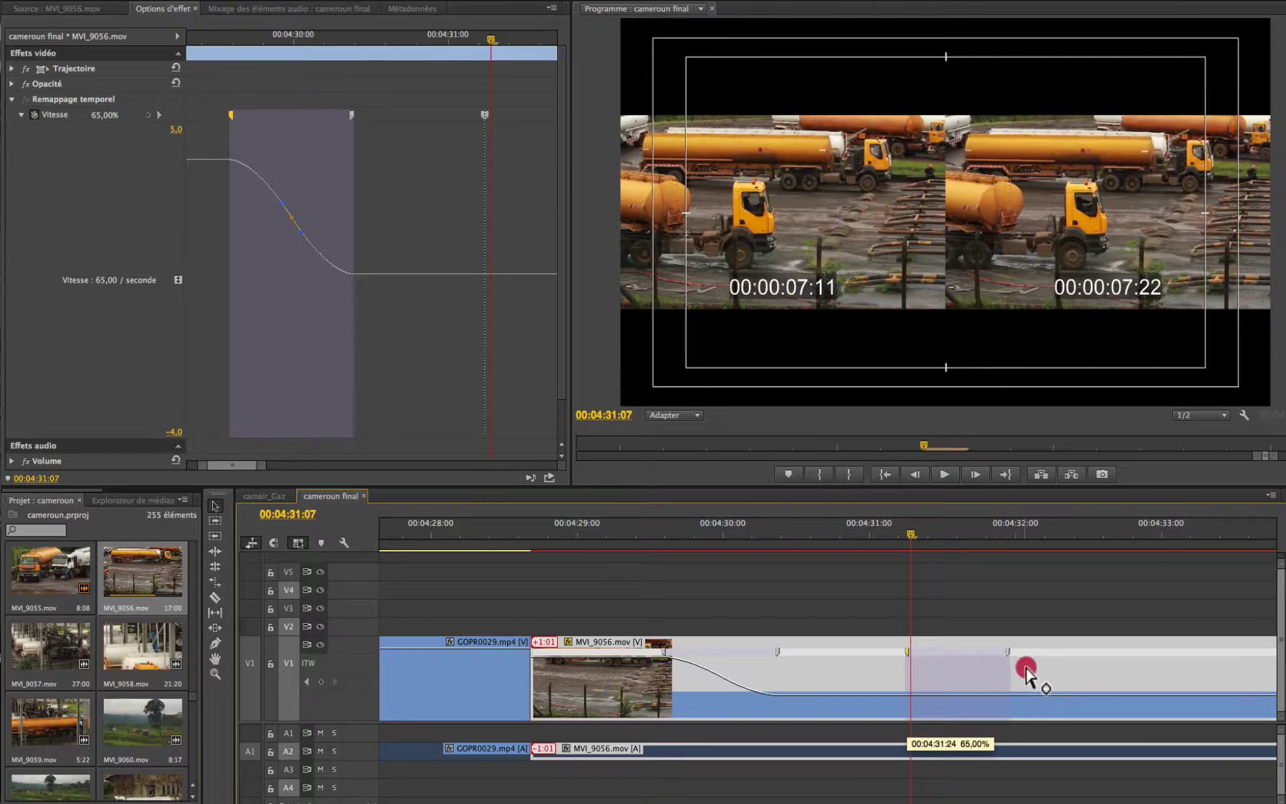
{"action": "left_click", "coordinate": [1005, 666]}
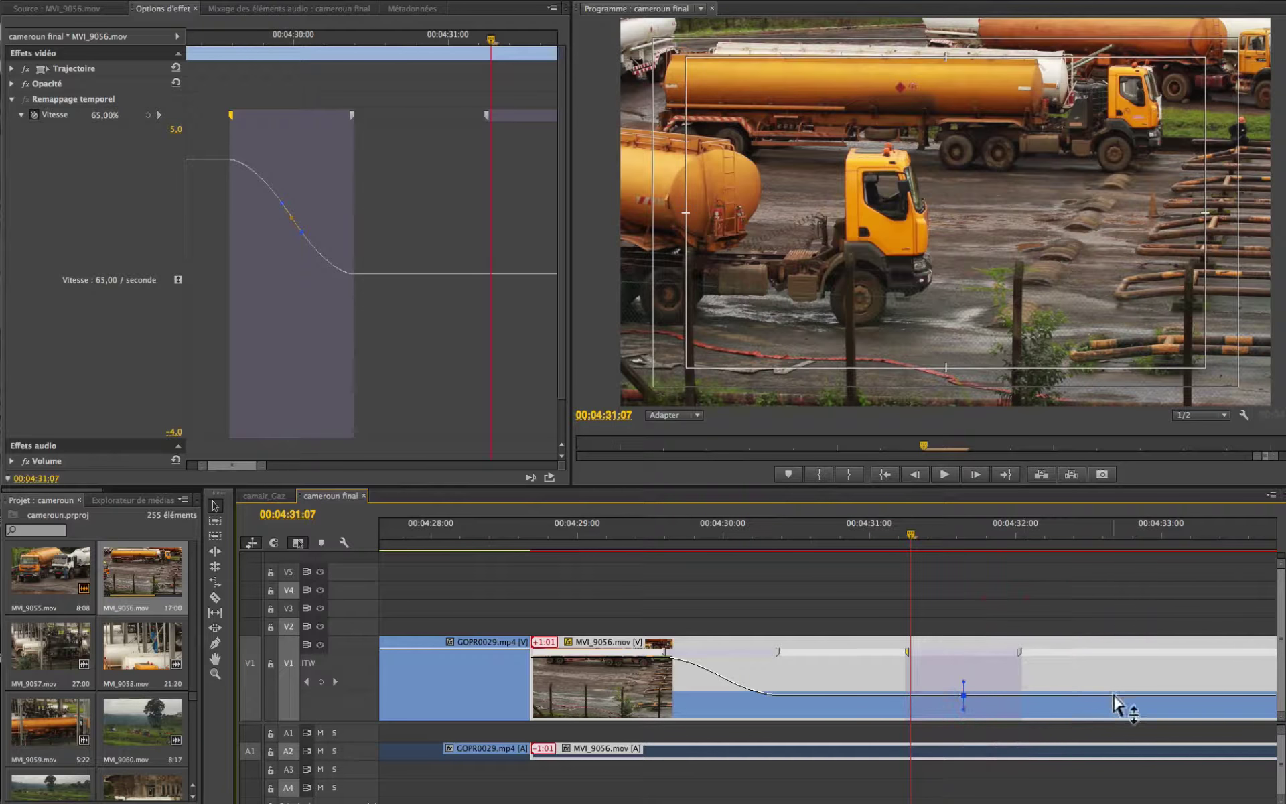
{"action": "left_click_drag", "start_coordinate": [1114, 703], "coordinate": [1114, 649]}
{"action": "mouse_move", "coordinate": [910, 654]}
{"action": "left_mouse_down"}
{"action": "mouse_move", "coordinate": [828, 661]}
{"action": "mouse_move", "coordinate": [913, 657]}
{"action": "left_mouse_up"}
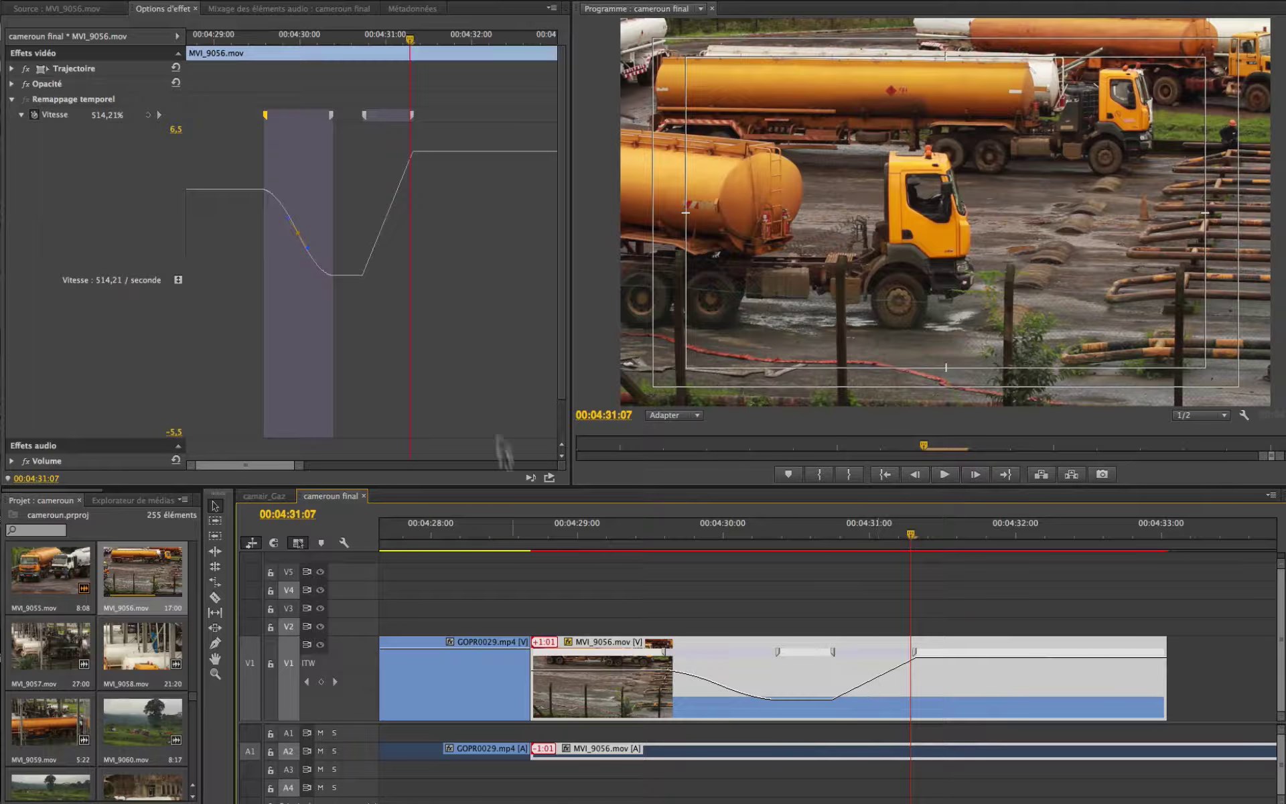
Ease the speed-up transition into a smooth curve and preview the ramp from about 04:28.
{"action": "left_click", "coordinate": [363, 113]}
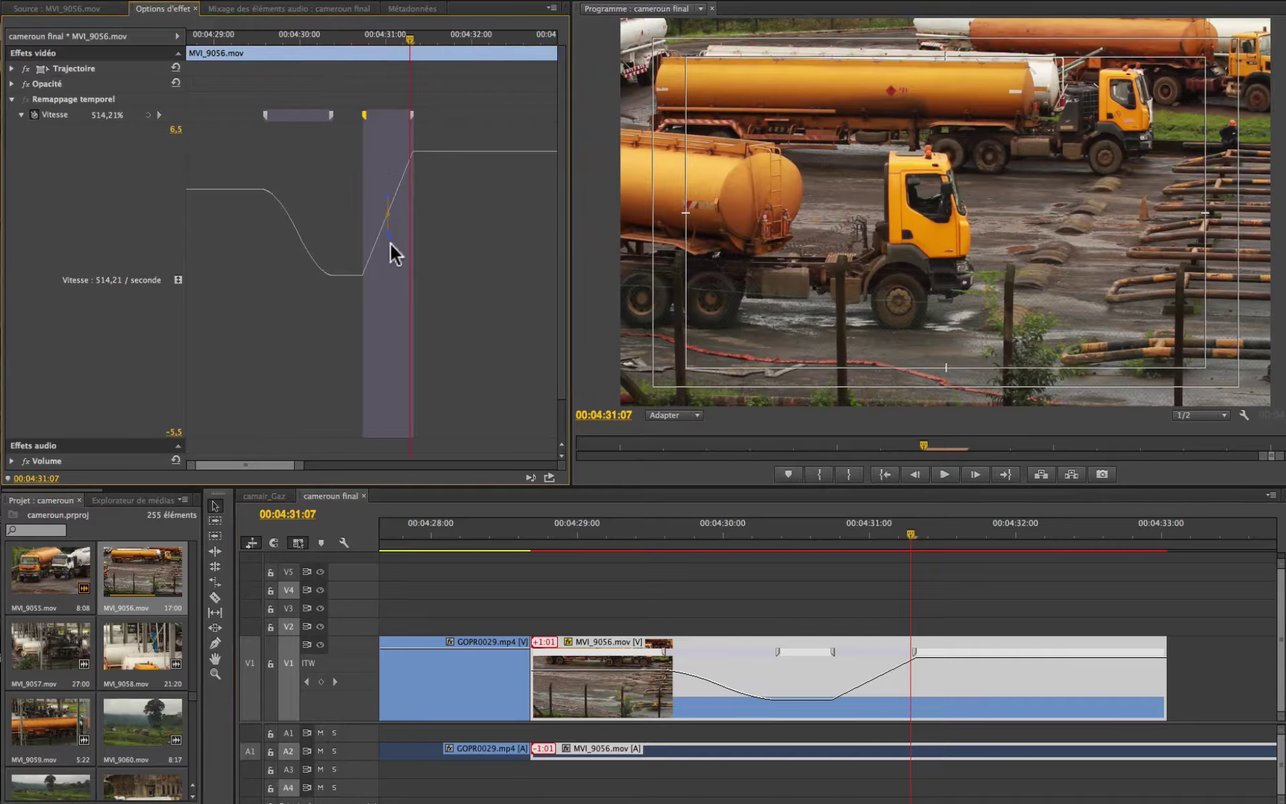
{"action": "left_click_drag", "start_coordinate": [387, 231], "coordinate": [337, 223]}
{"action": "left_click", "coordinate": [424, 537]}
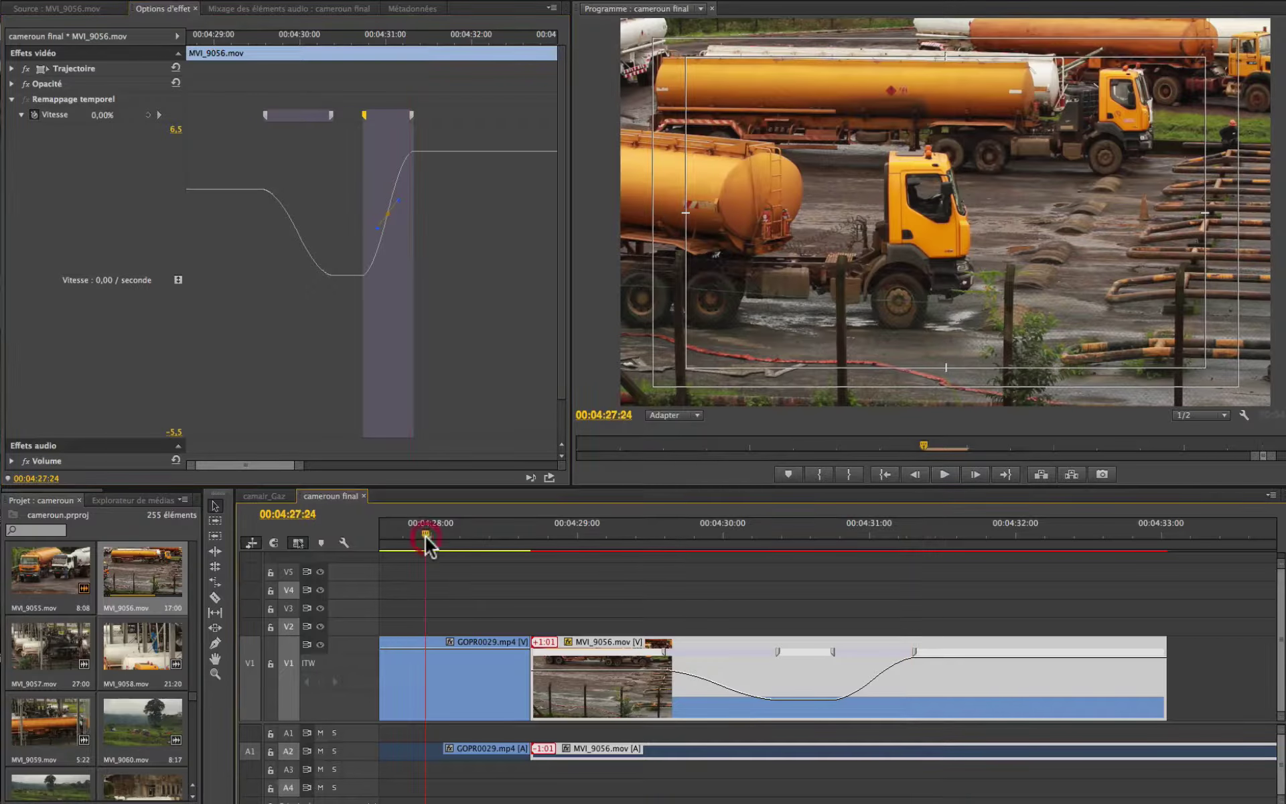
{"action": "key", "text": "space"}
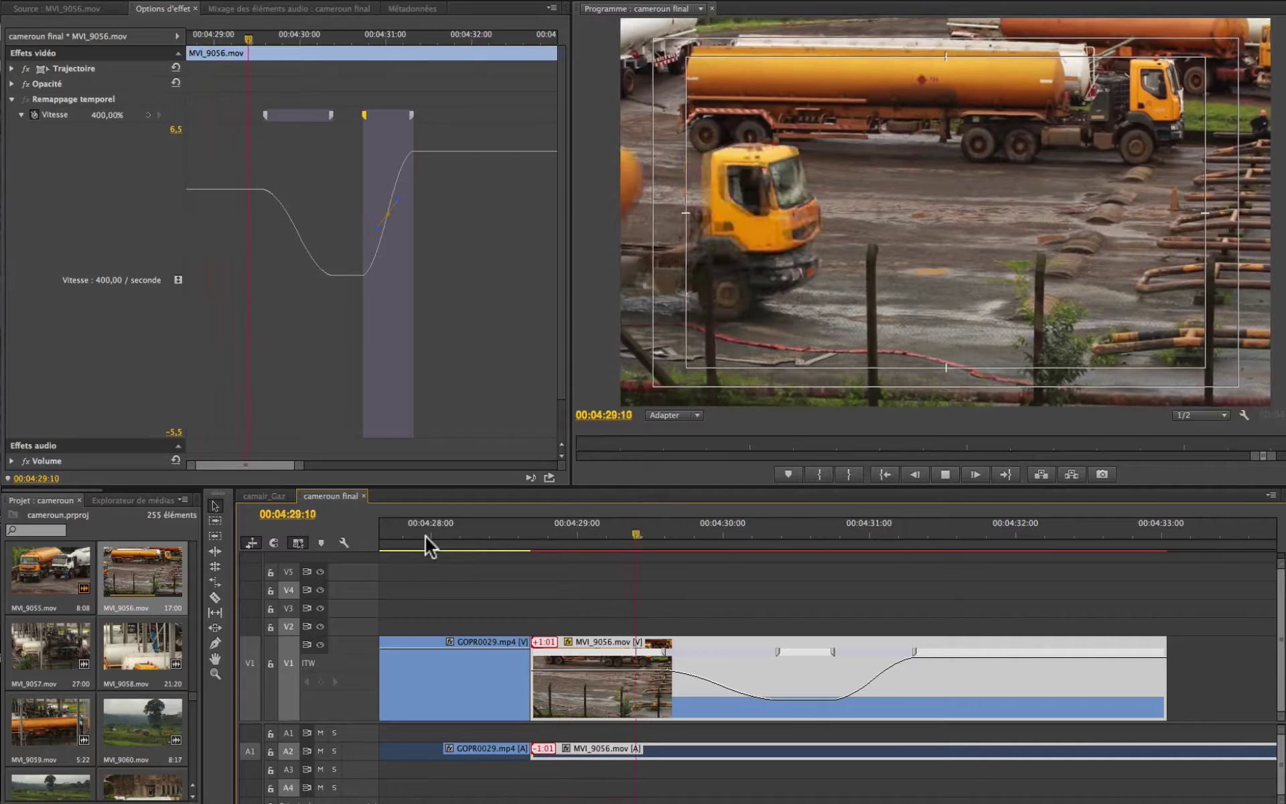
{"action": "key", "text": "space"}
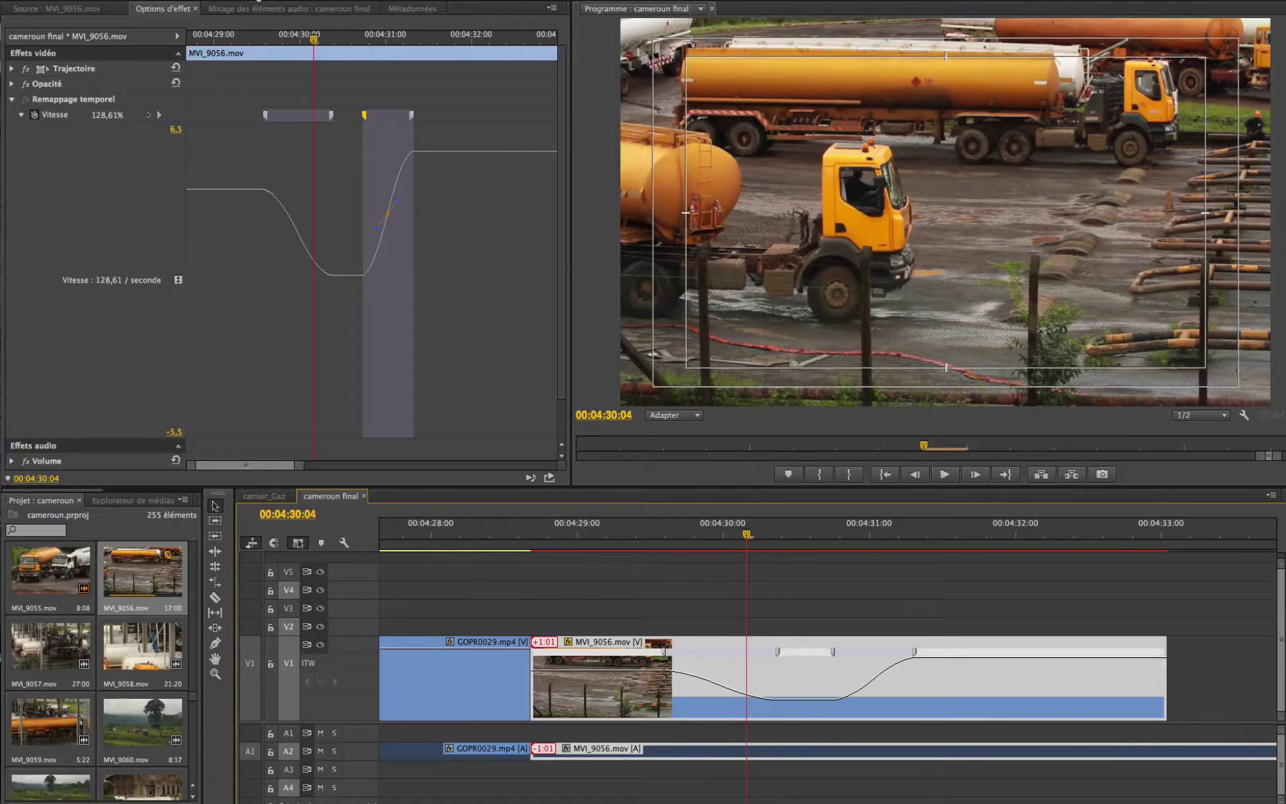
{"action": "left_click", "coordinate": [308, 1]}
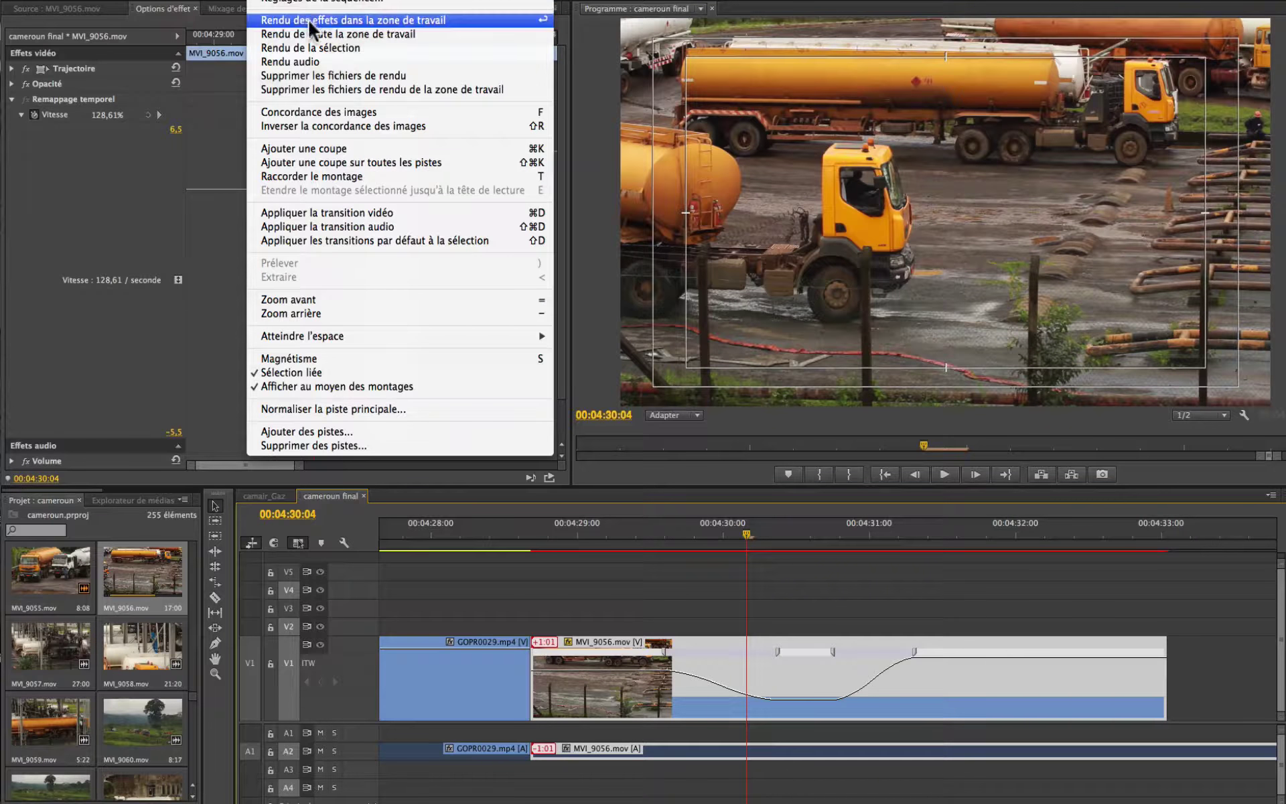
Render the speed-ramped work area from the Sequence menu and play back the result.
{"action": "left_click", "coordinate": [306, 48]}
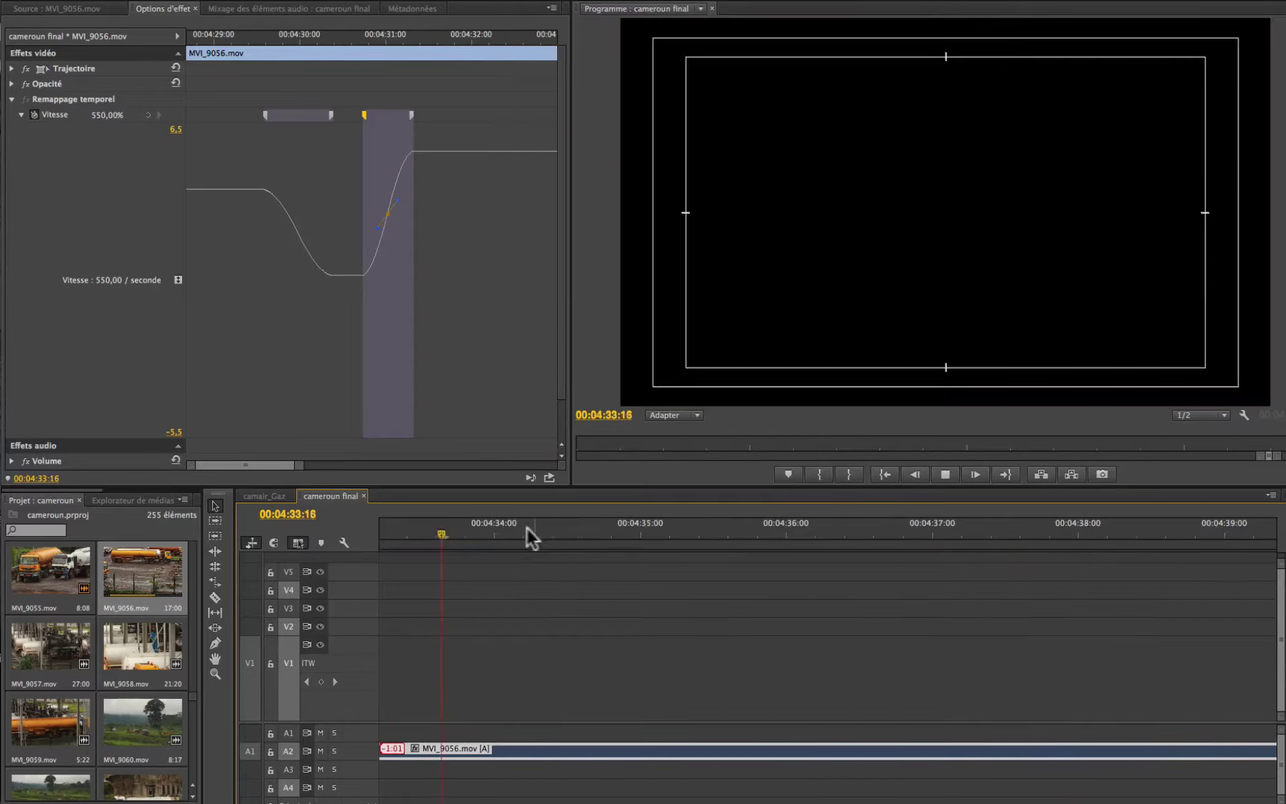
{"action": "key", "text": "space"}
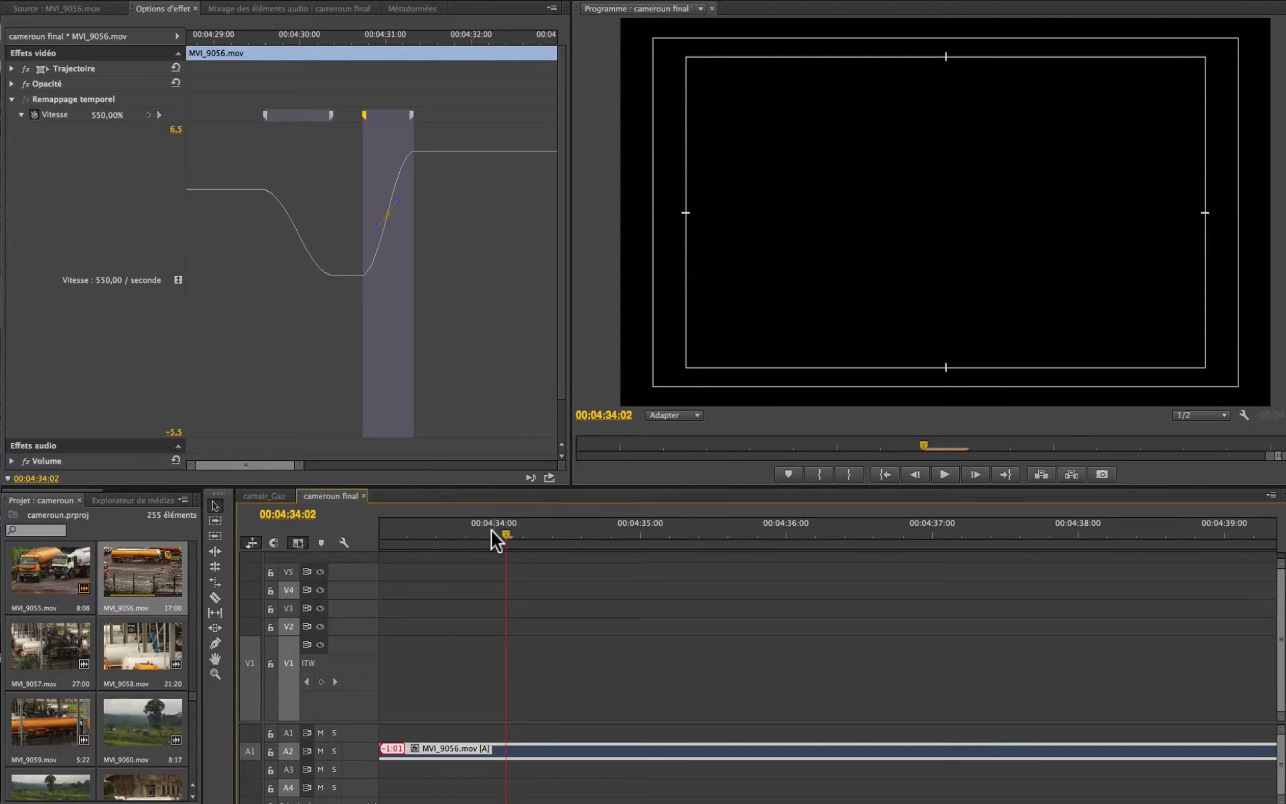